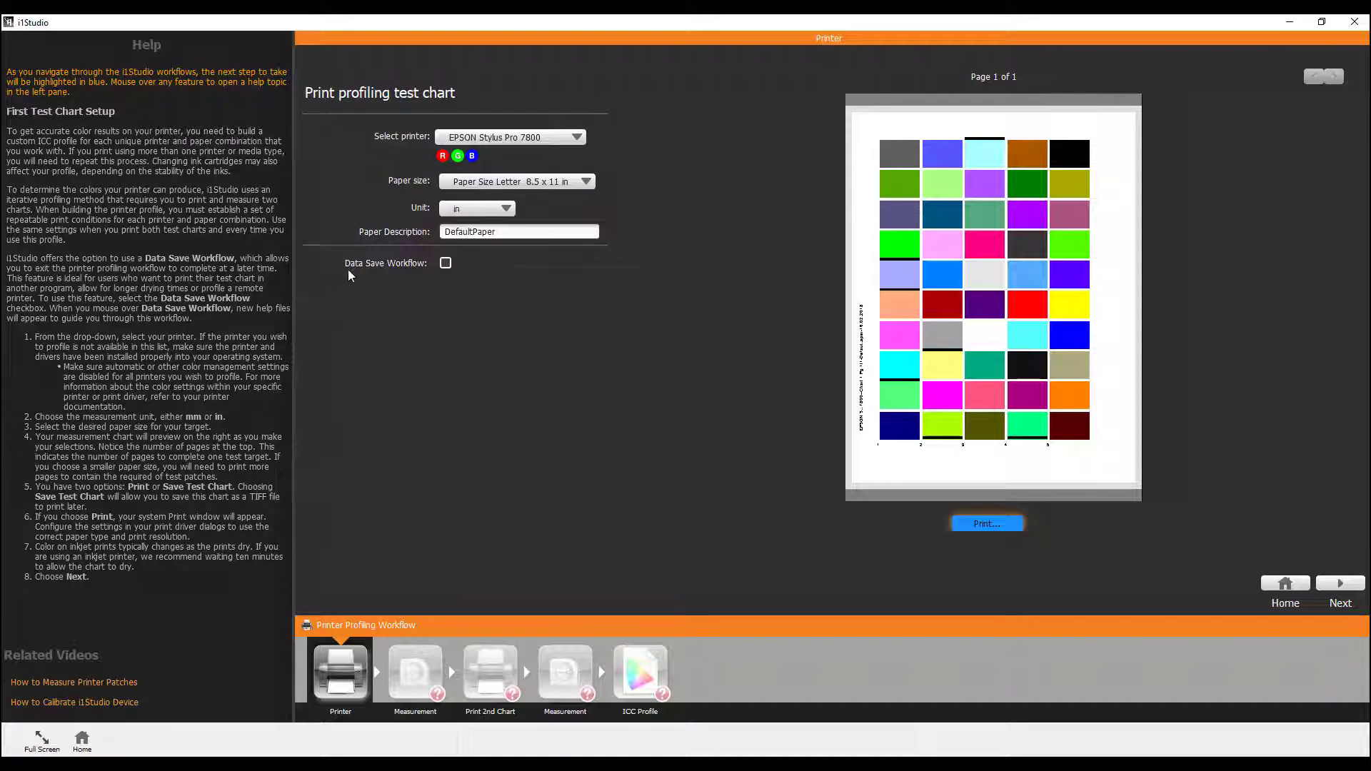
# - Turn on data save, collapse the Help panel, and select the paper description field
pyautogui.click(447, 264)
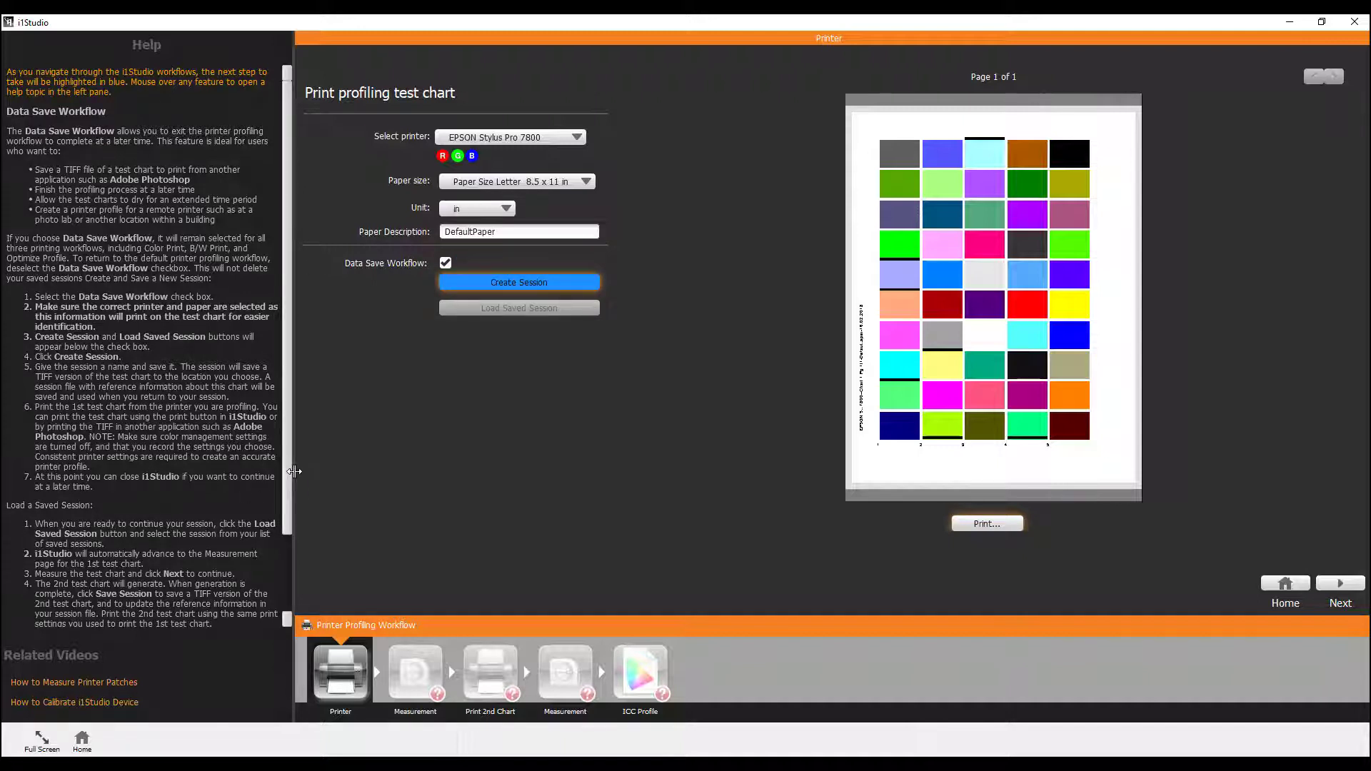
pyautogui.moveTo(295, 471); pyautogui.dragTo(5, 435)
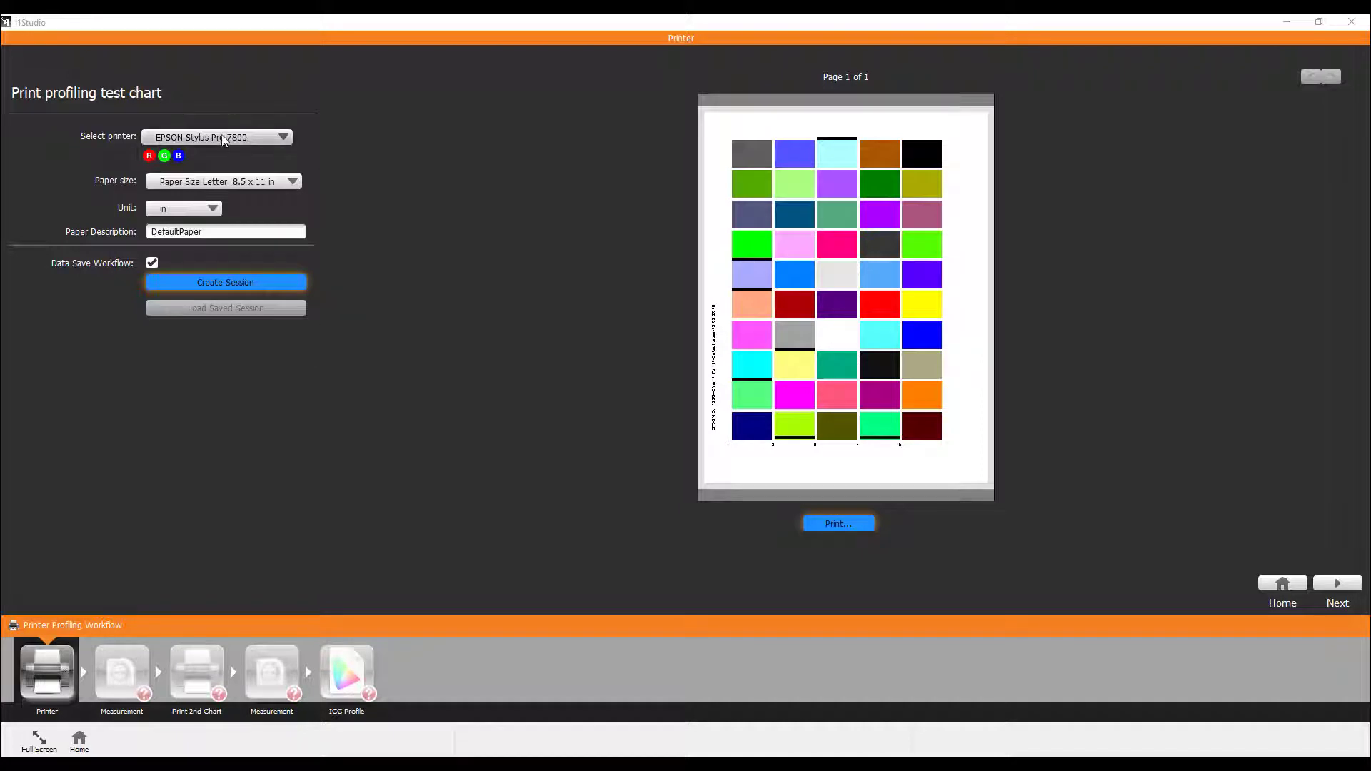
pyautogui.click(207, 234)
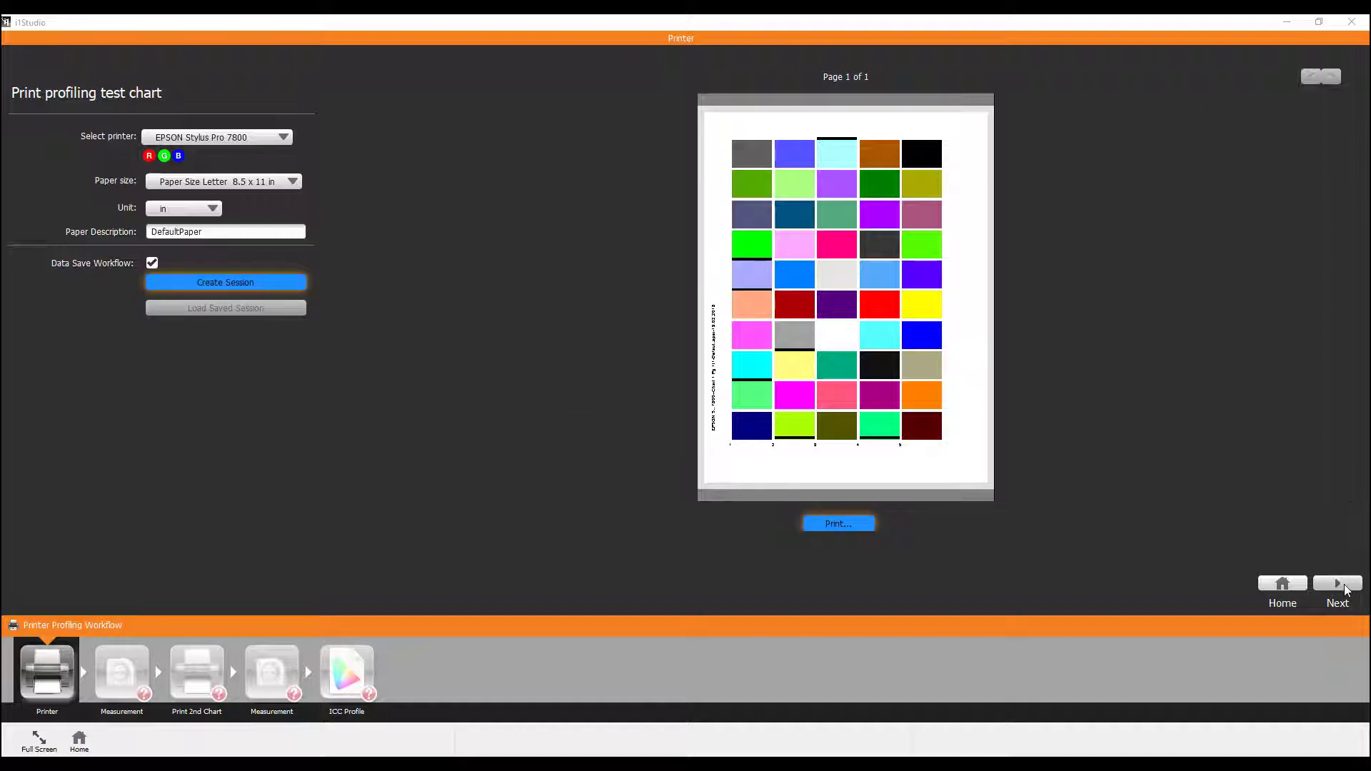
# - Replace the DefaultPaper description with 'Luster' and start creating the session
pyautogui.moveTo(215, 232); pyautogui.dragTo(151, 232)
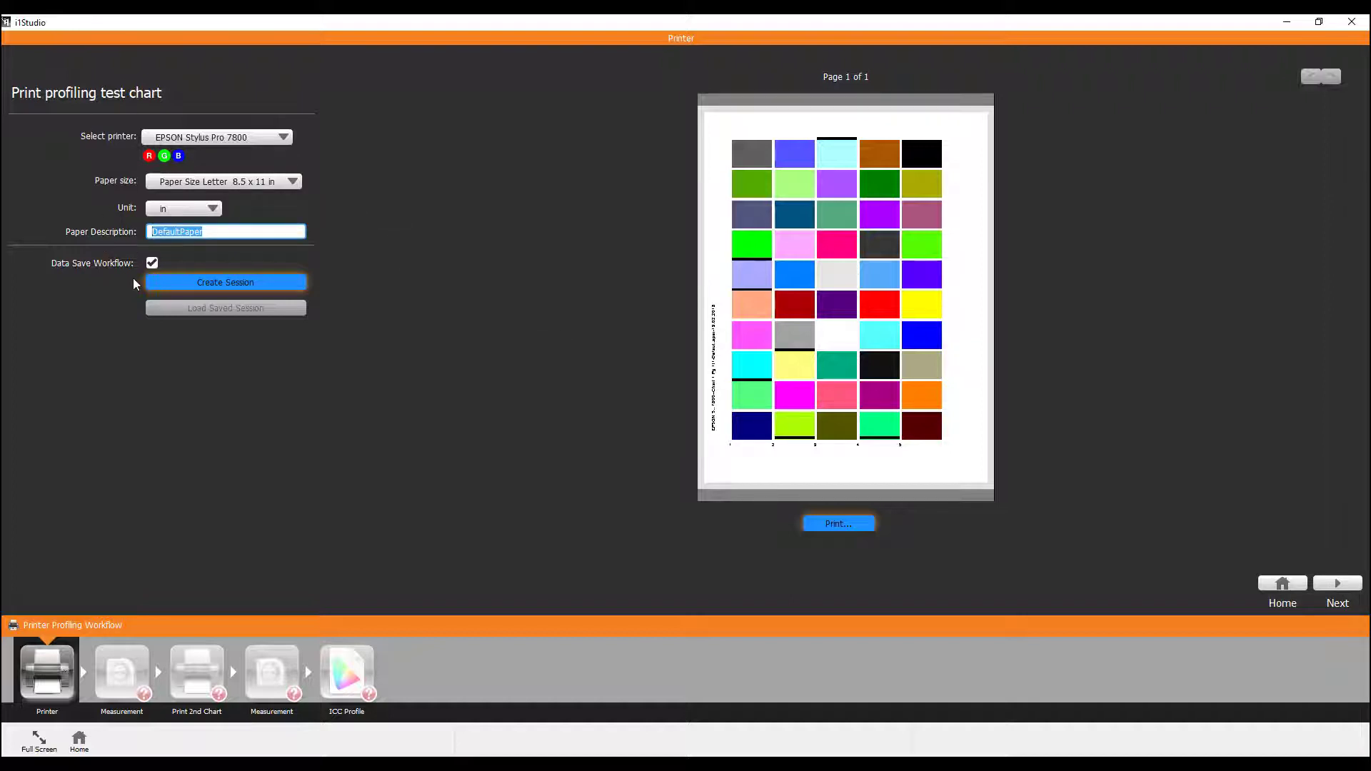
pyautogui.write('Luster')
pyautogui.click(214, 278)
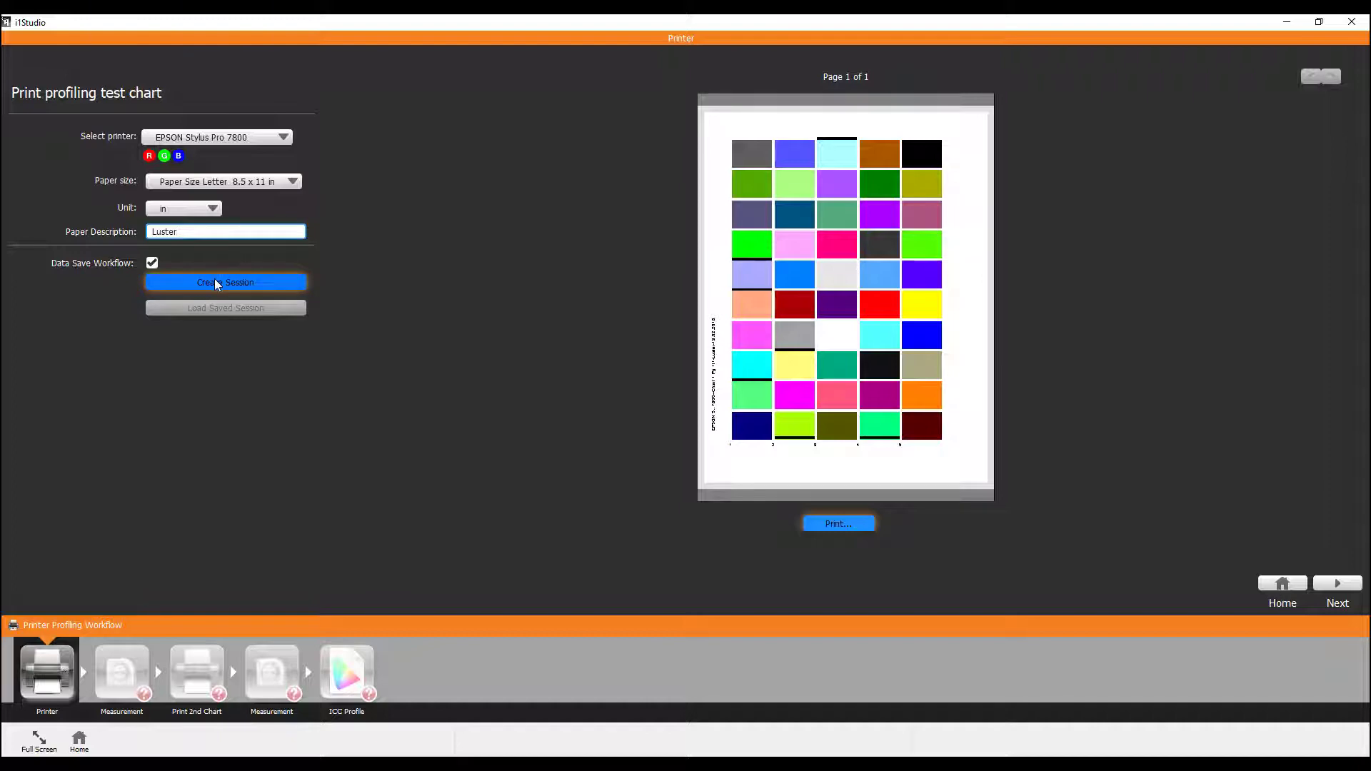
# - Save the session as 'Epson 7800 Luster 2072018' in Desktop > i1Studio Test Charts
pyautogui.click(218, 284)
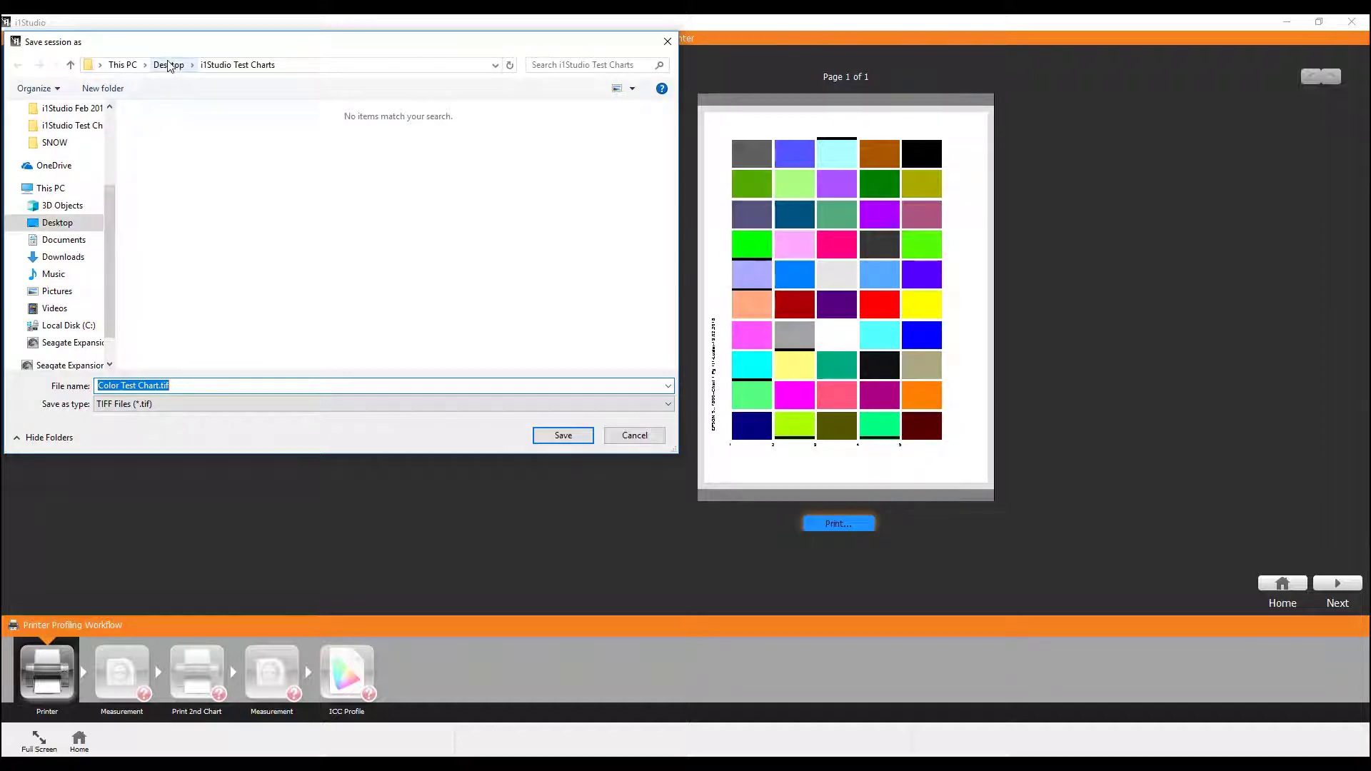
pyautogui.click(169, 66)
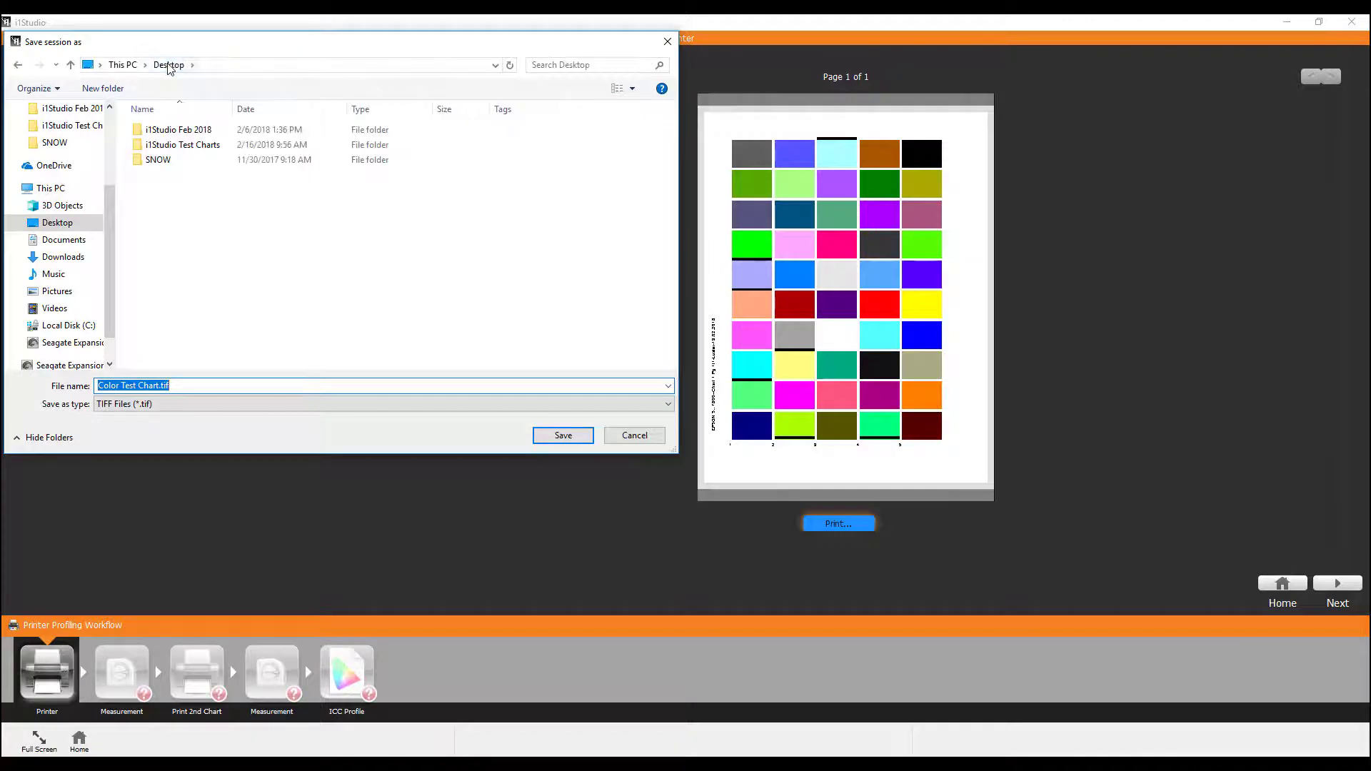
pyautogui.moveTo(161, 144)
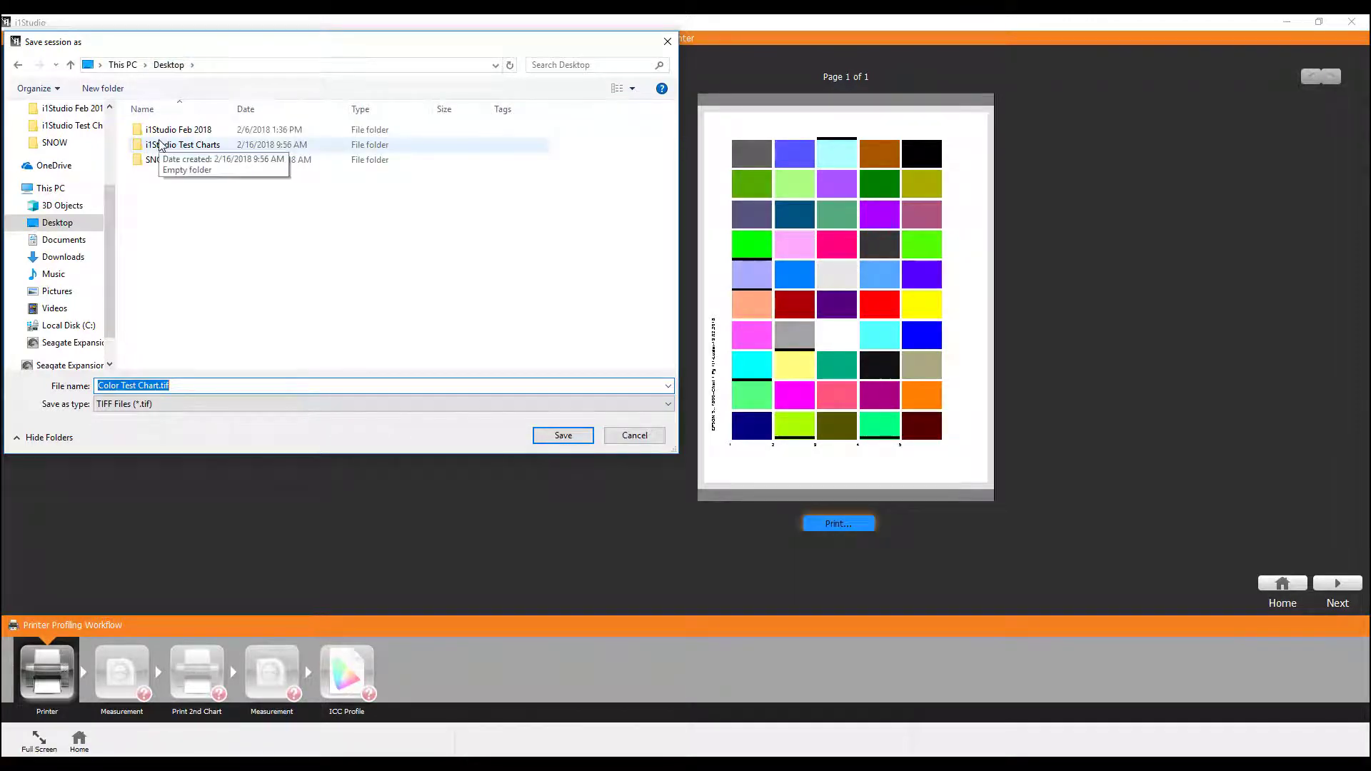
pyautogui.click(161, 145)
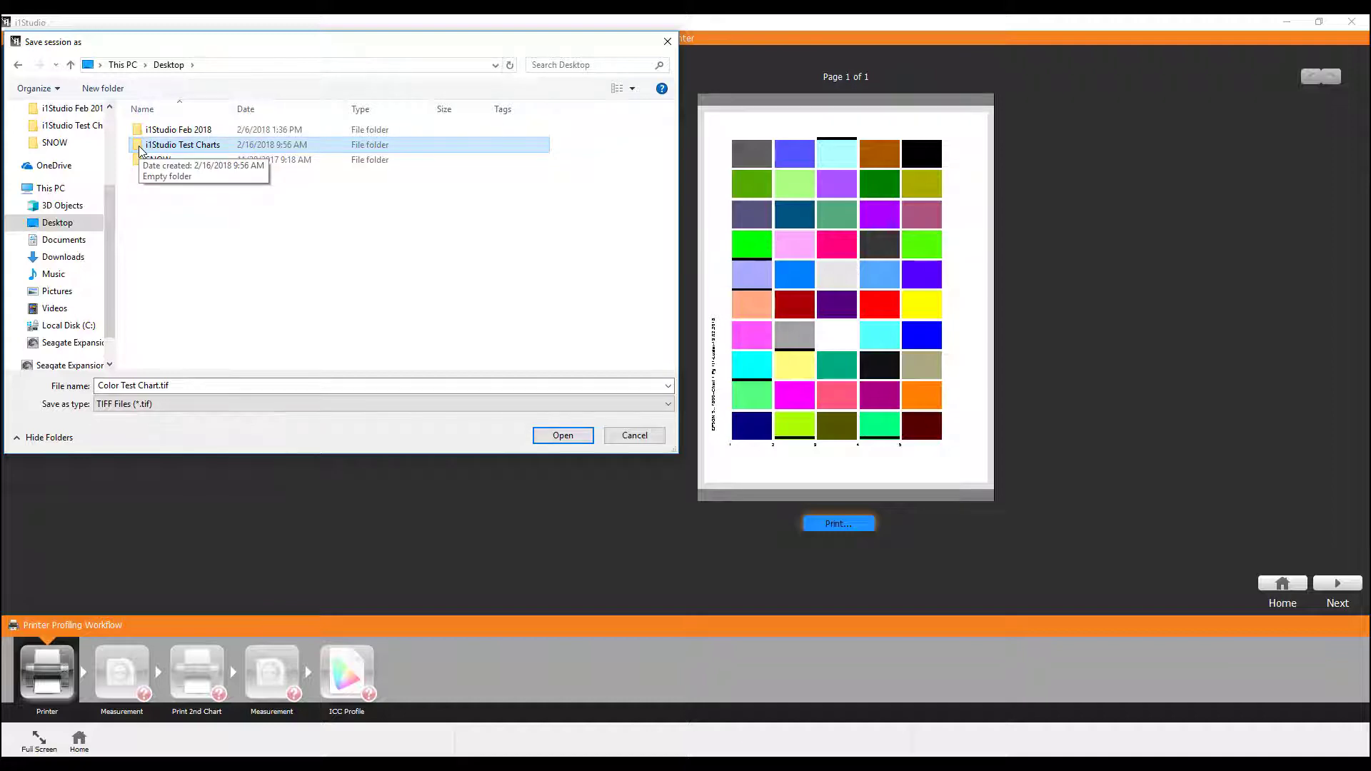
pyautogui.doubleClick(140, 147)
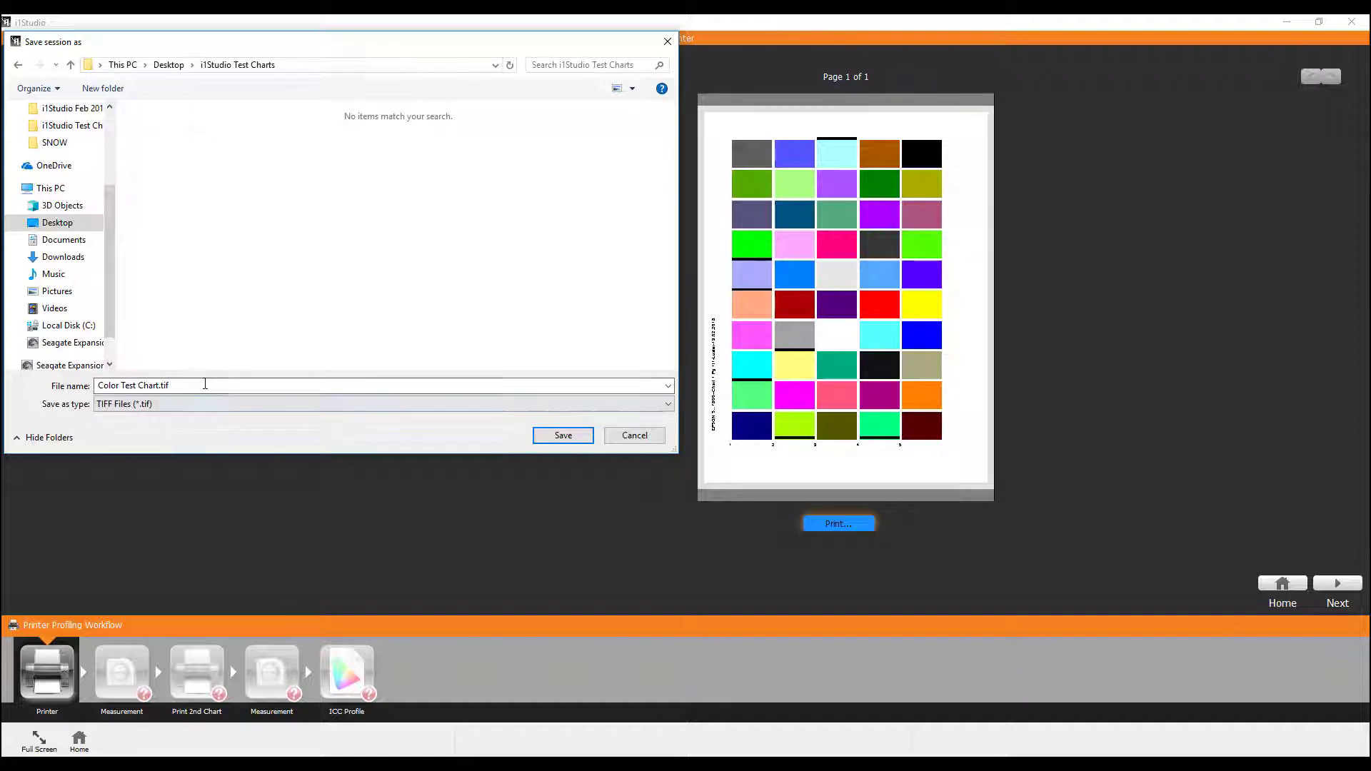
pyautogui.click(205, 384)
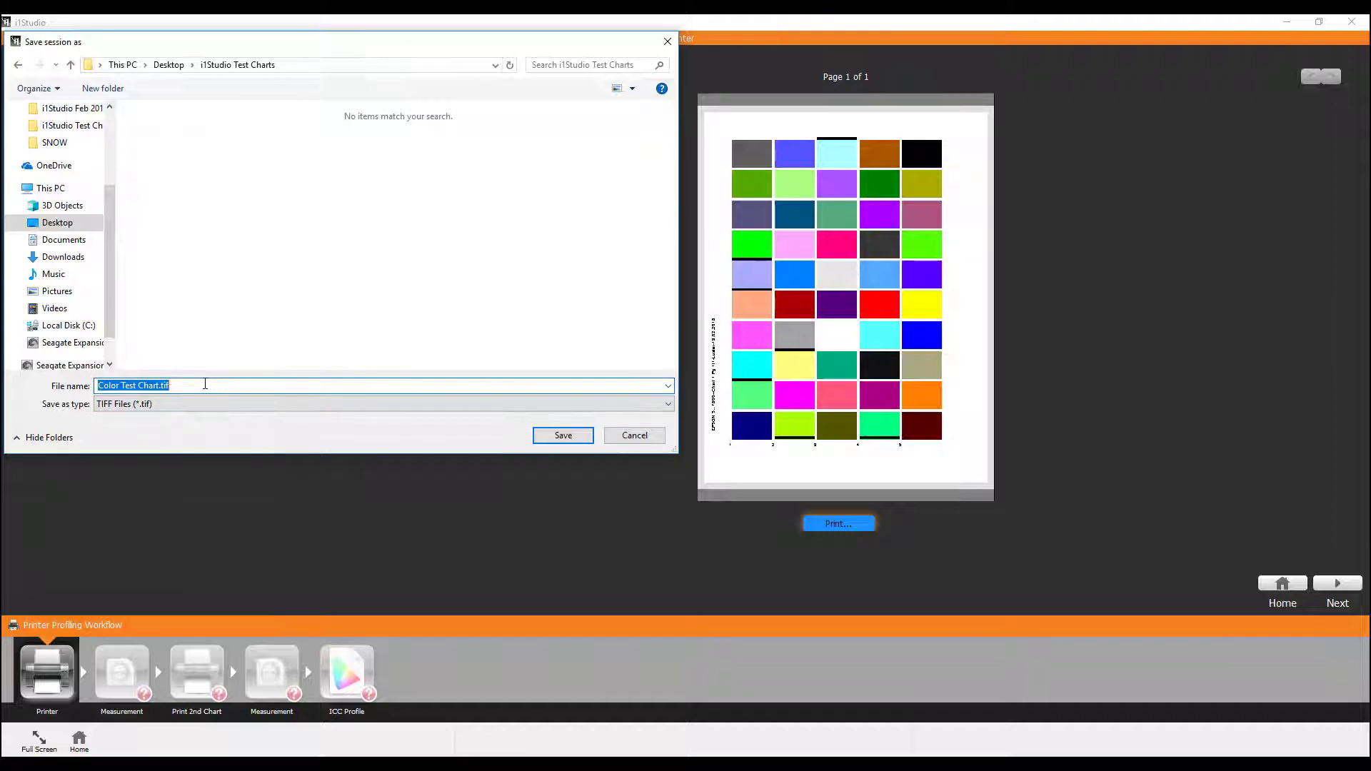
pyautogui.write('Epson 7800 Luster 2072018')
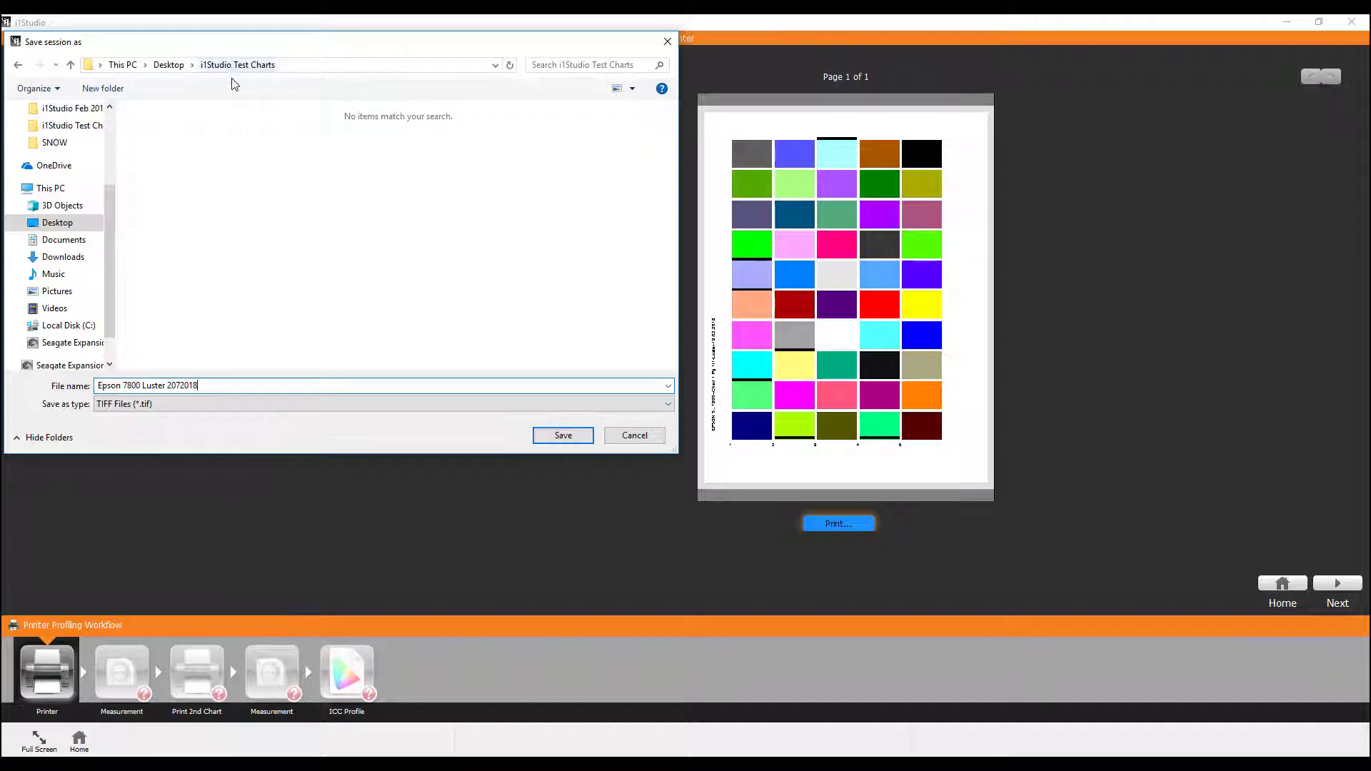
pyautogui.click(563, 436)
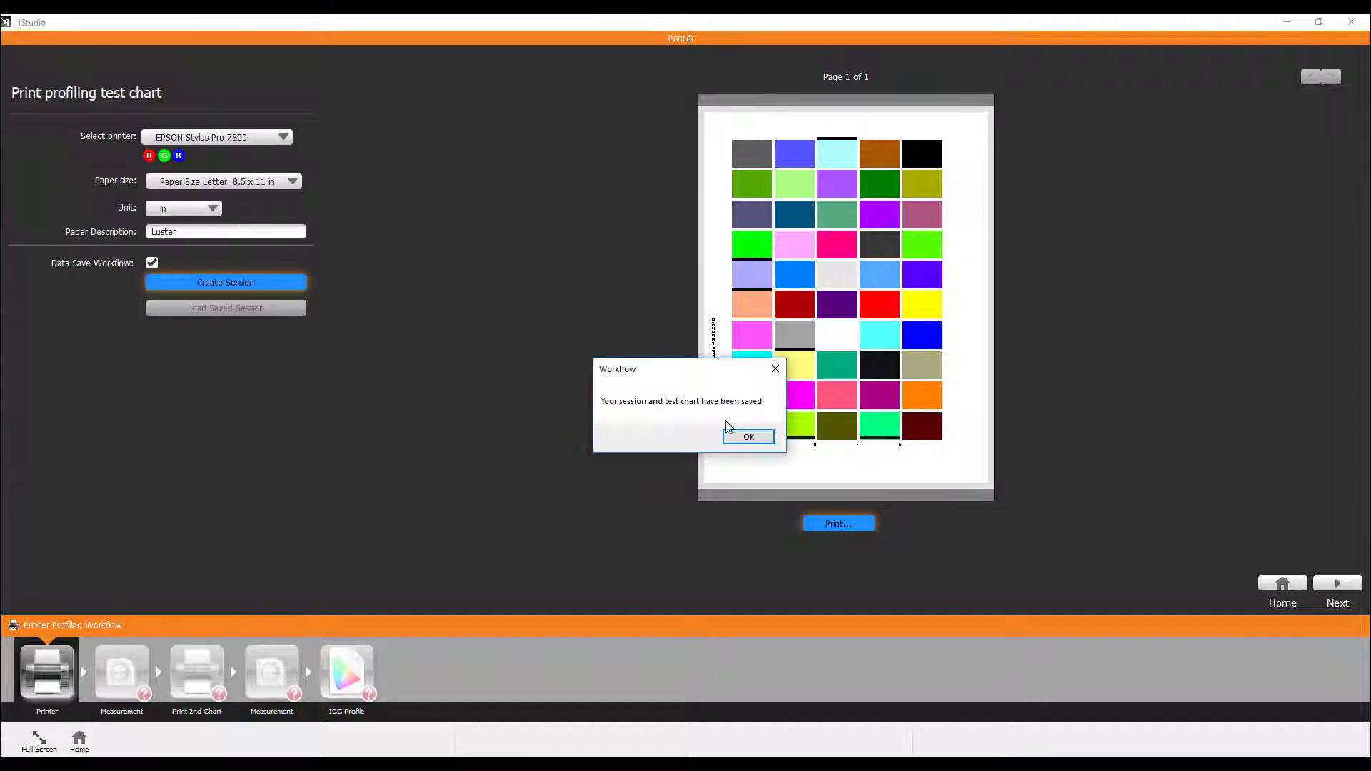
# - Dismiss the session-saved message and return to the Luster test chart screen
pyautogui.click(748, 437)
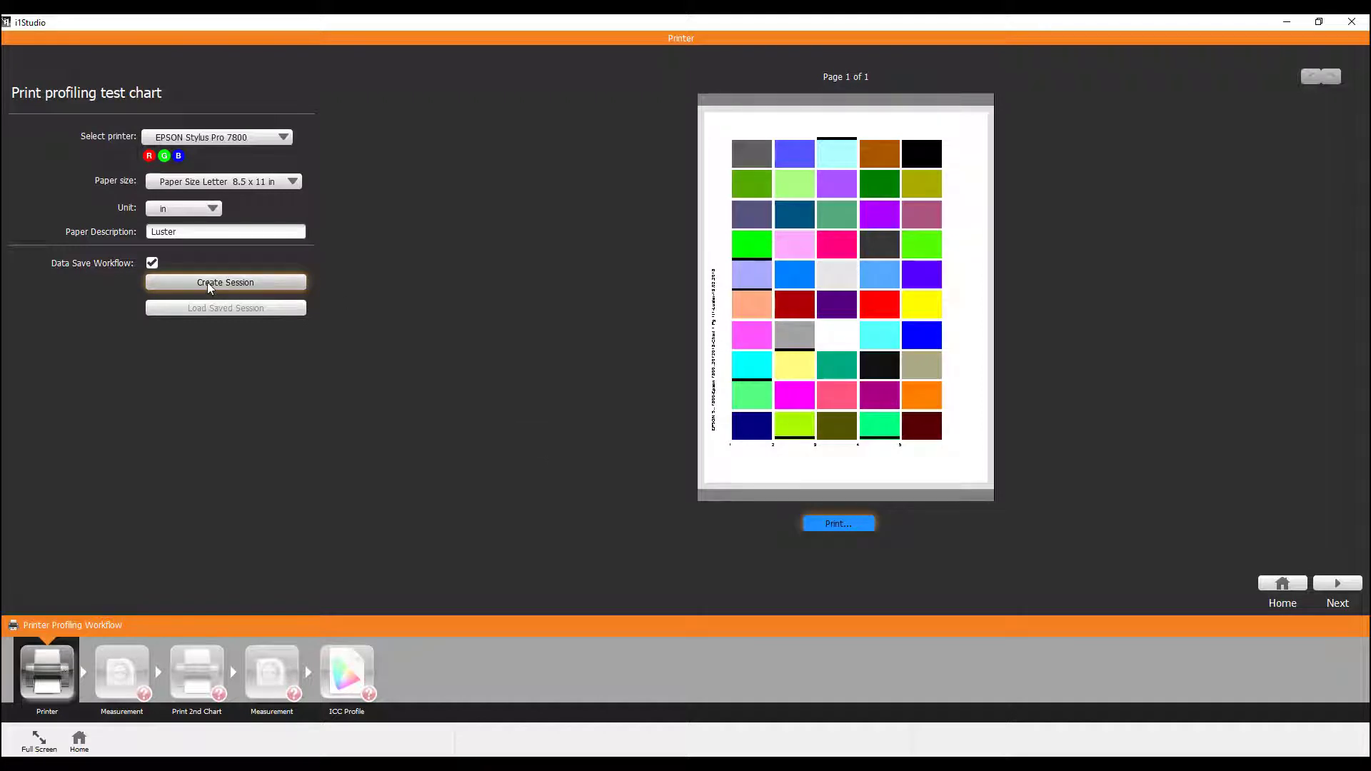
pyautogui.click(270, 283)
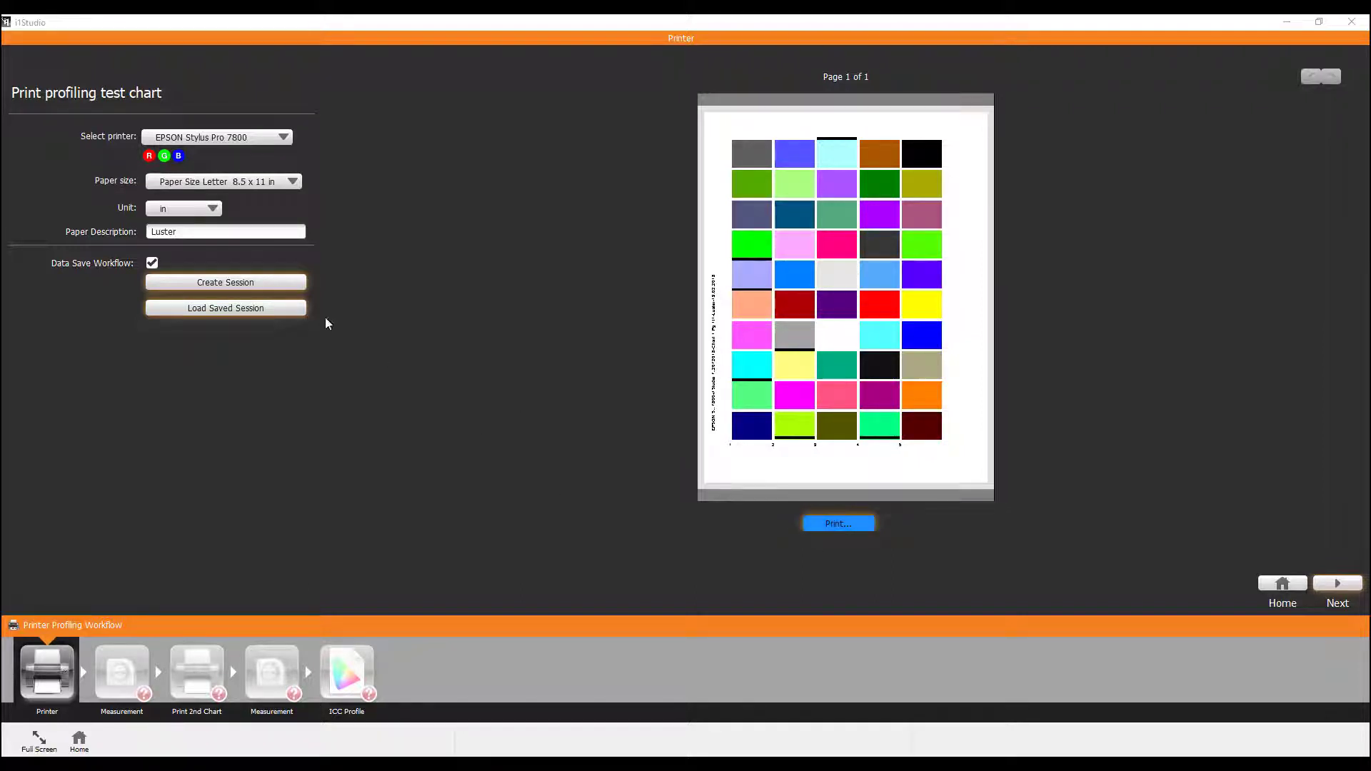
pyautogui.click(284, 307)
pyautogui.click(210, 235)
pyautogui.click(248, 142)
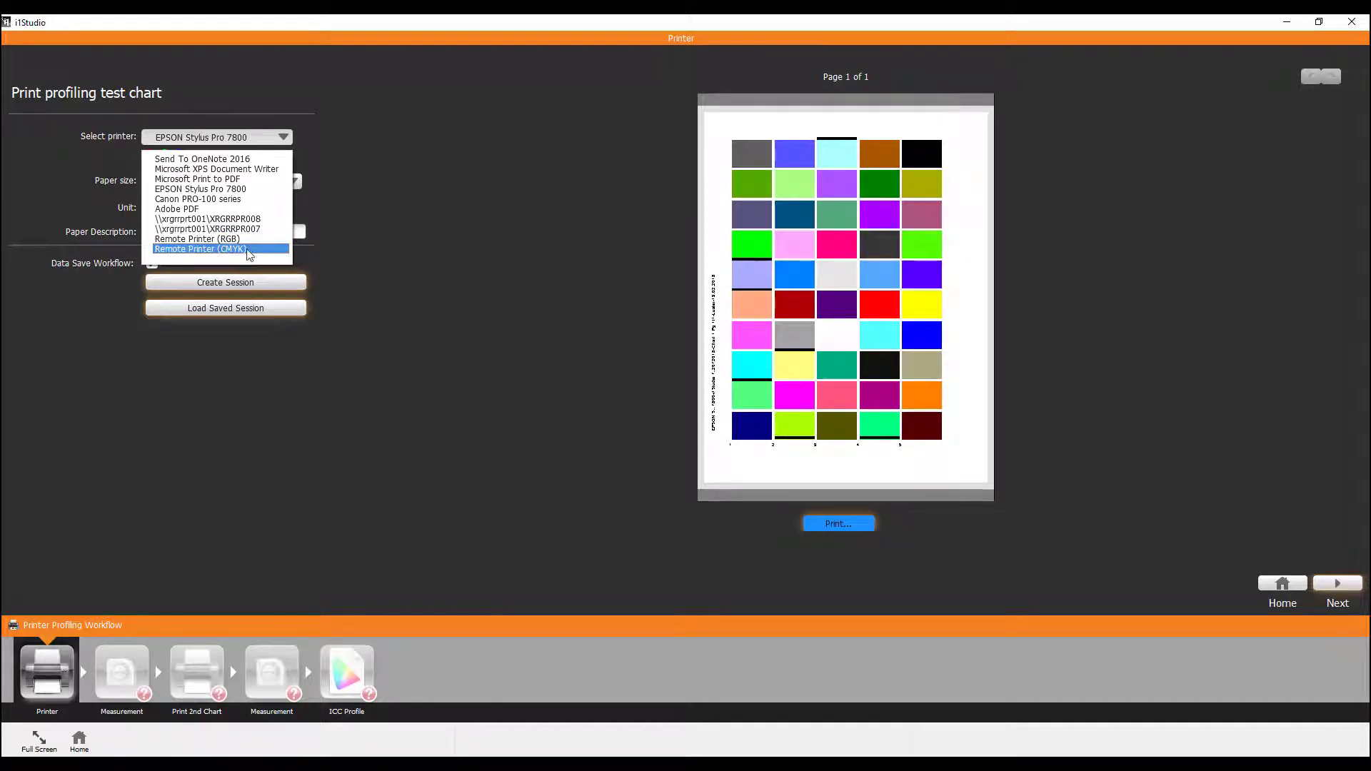
pyautogui.click(400, 342)
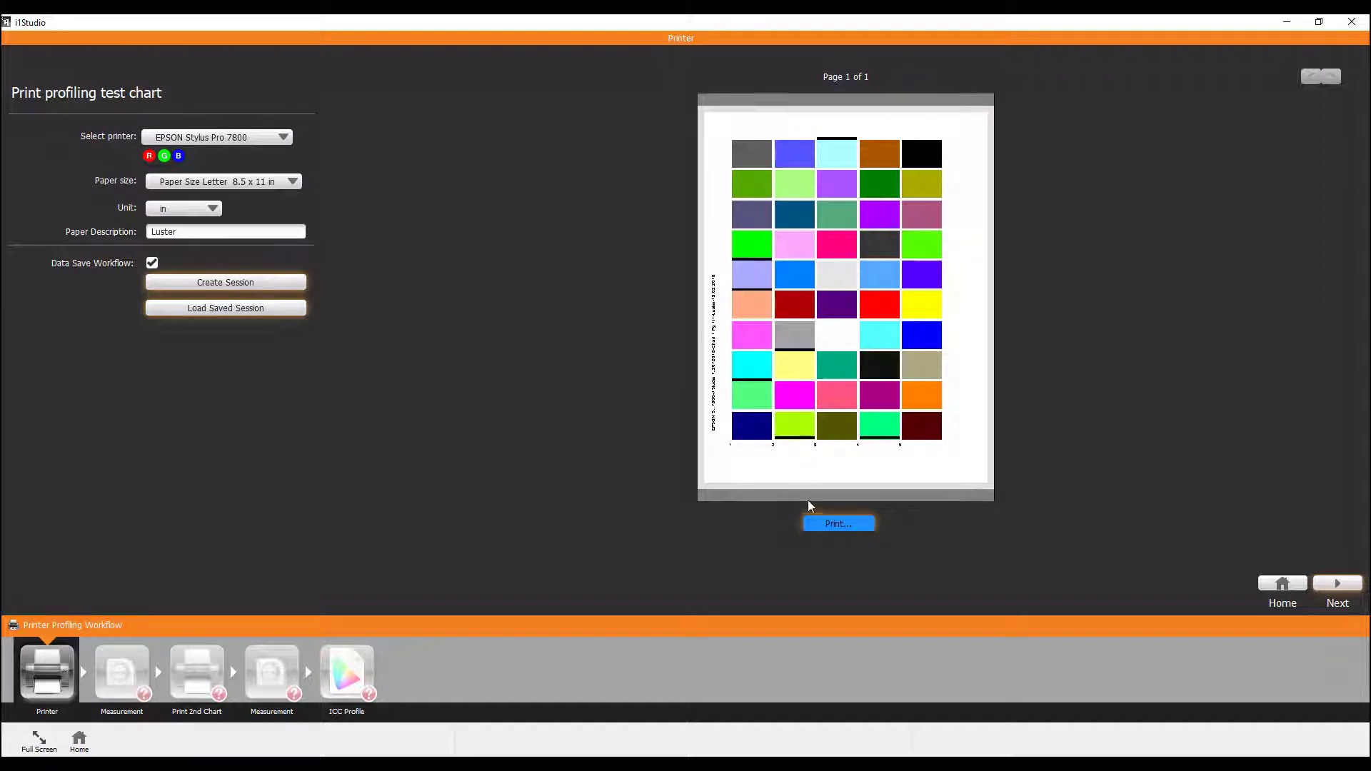
# - Print the first test chart, reopen the Color Print workflow, and hide the Help pane
pyautogui.click(836, 526)
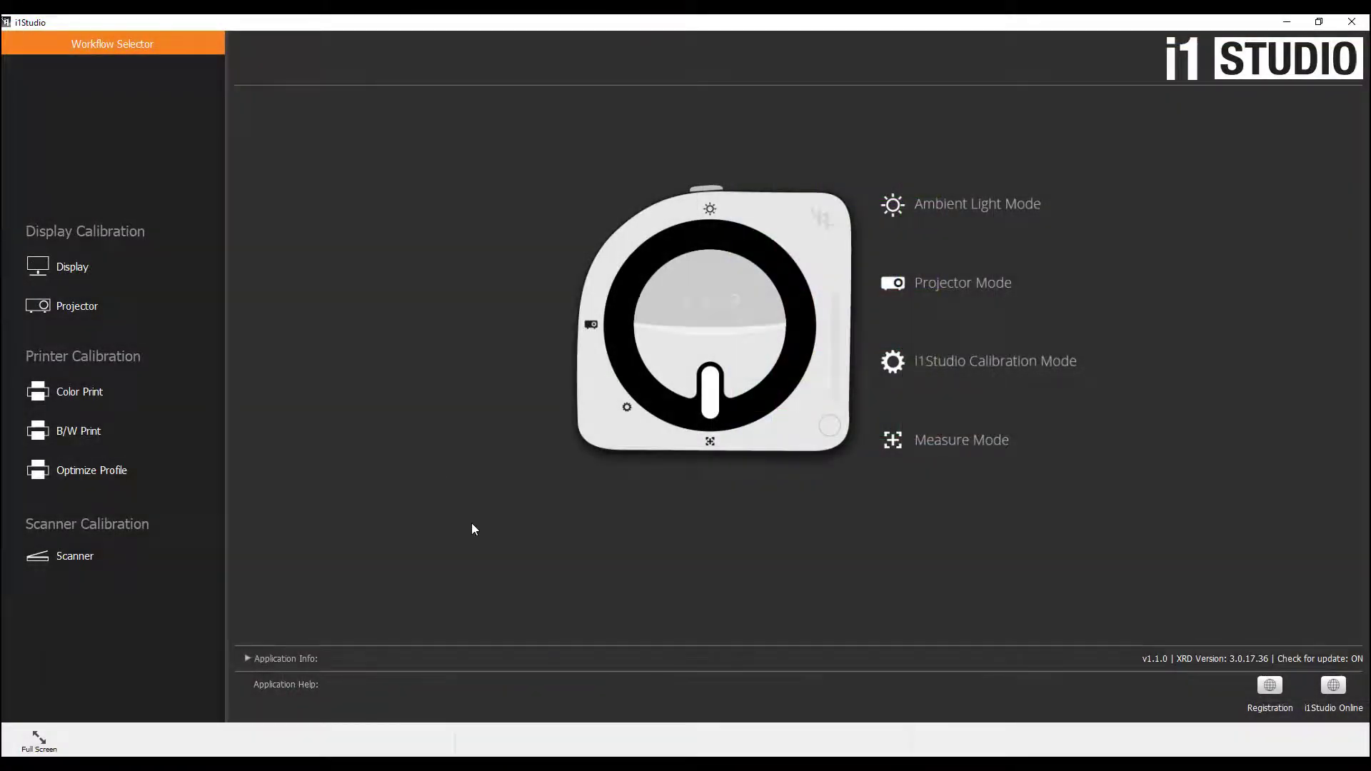
pyautogui.click(80, 393)
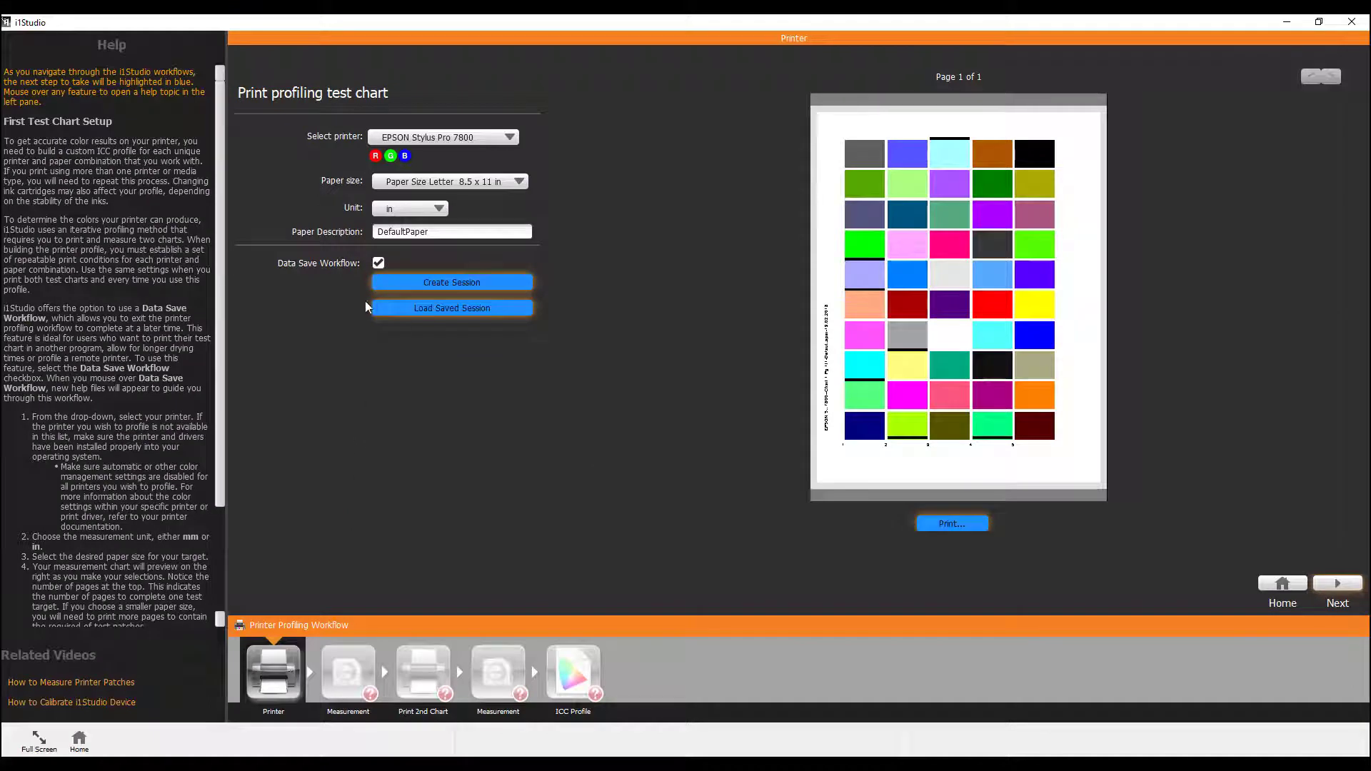
pyautogui.moveTo(379, 262)
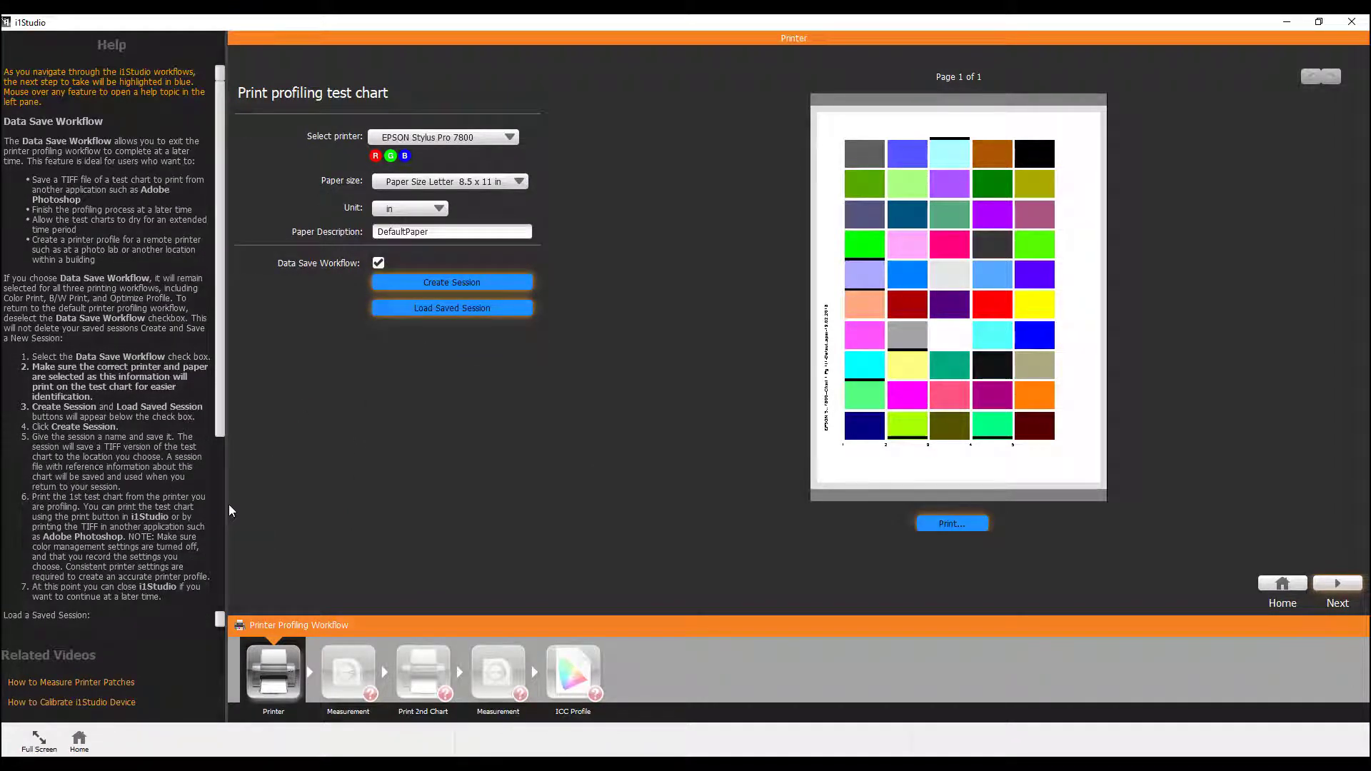
pyautogui.moveTo(228, 504); pyautogui.dragTo(3, 484)
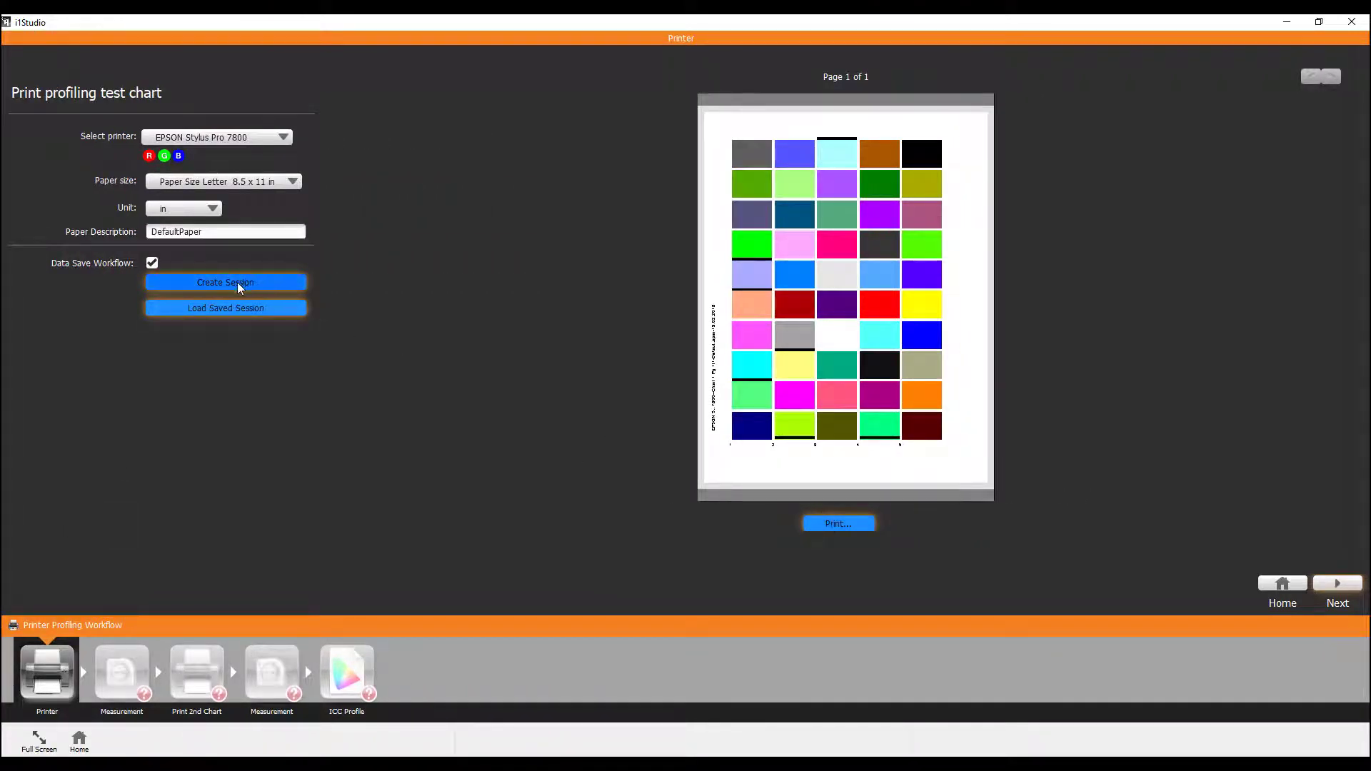
# - List saved sessions, showing 'Epson 7800 Luster 2072018'
pyautogui.click(208, 309)
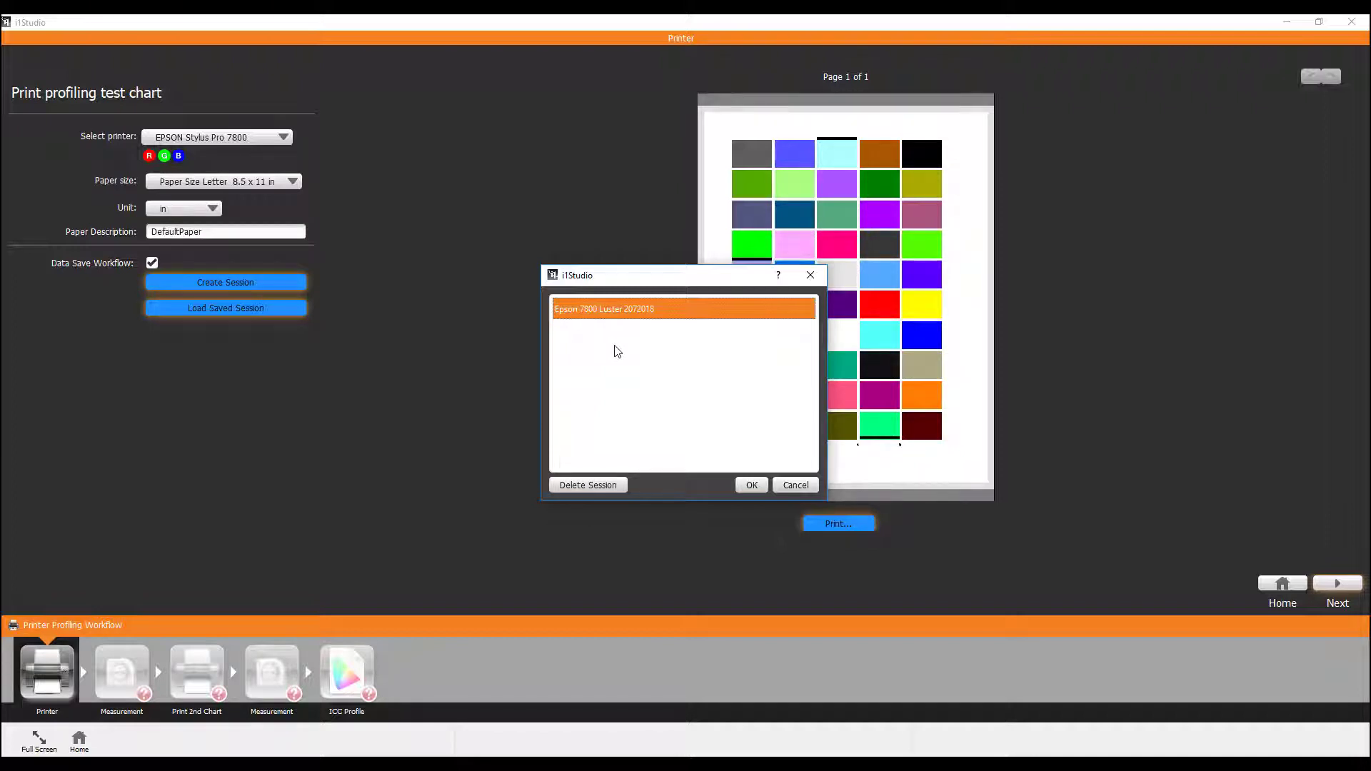
# - Load the 'Epson 7800 Luster 2072018' session to reach the first measurement step
pyautogui.click(746, 484)
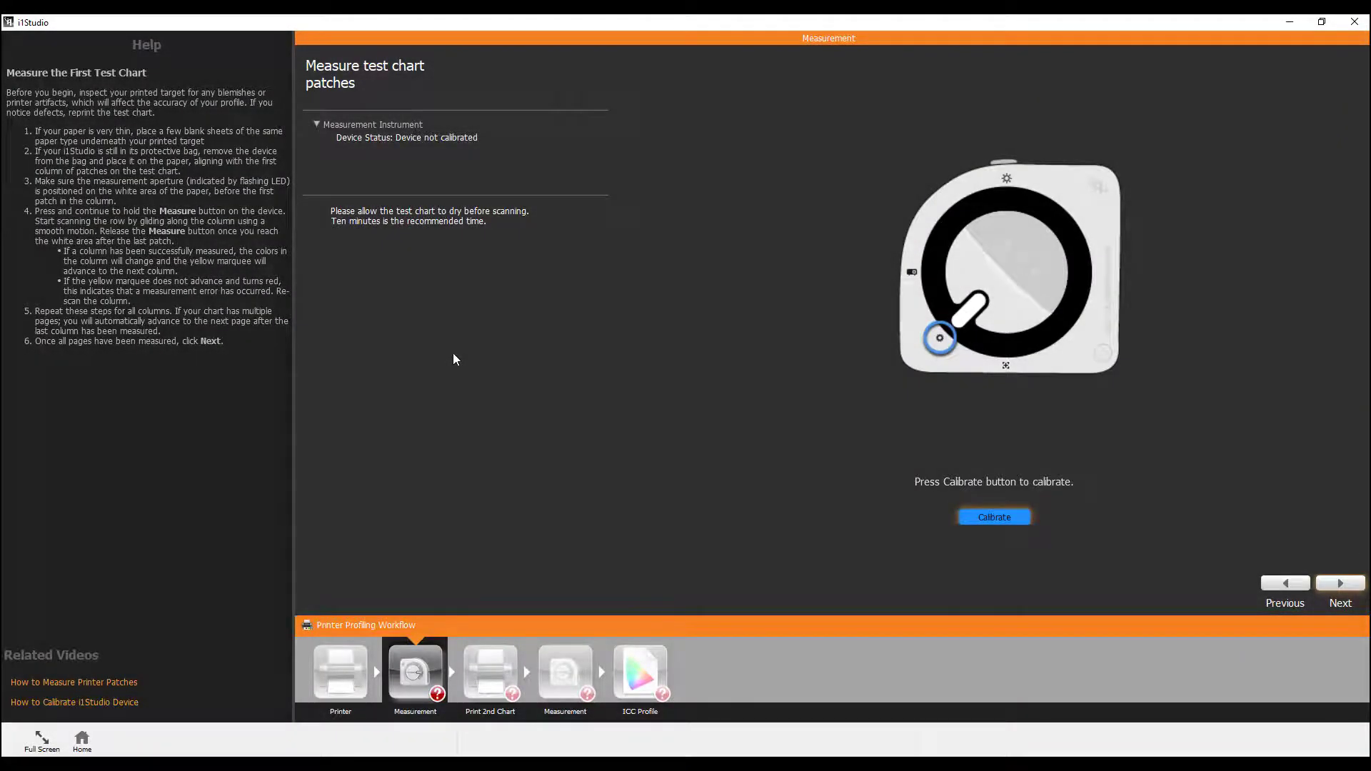
# - Calibrate the instrument and scan all five columns of the first test chart
pyautogui.press('Return')
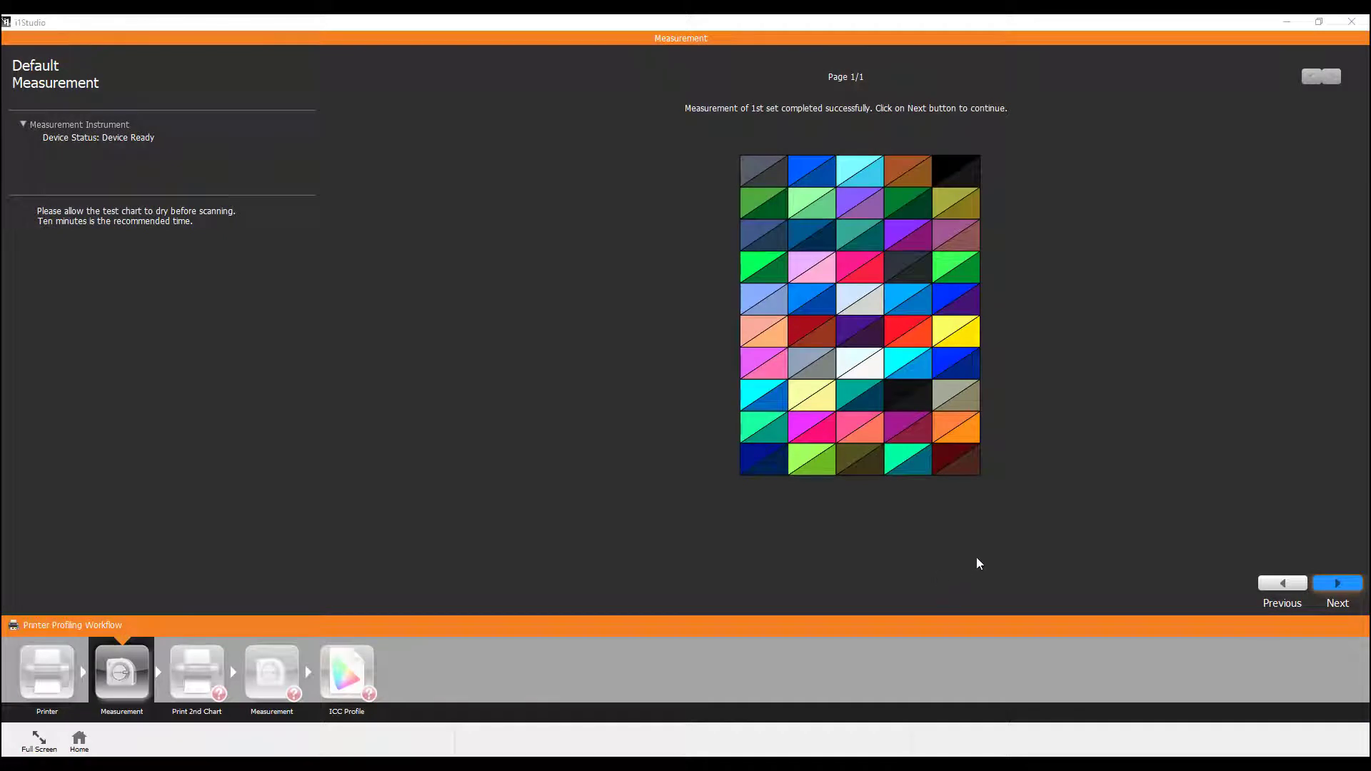
# - Advance to the second test chart for the Epson 7800 on Luster paper
pyautogui.click(1341, 585)
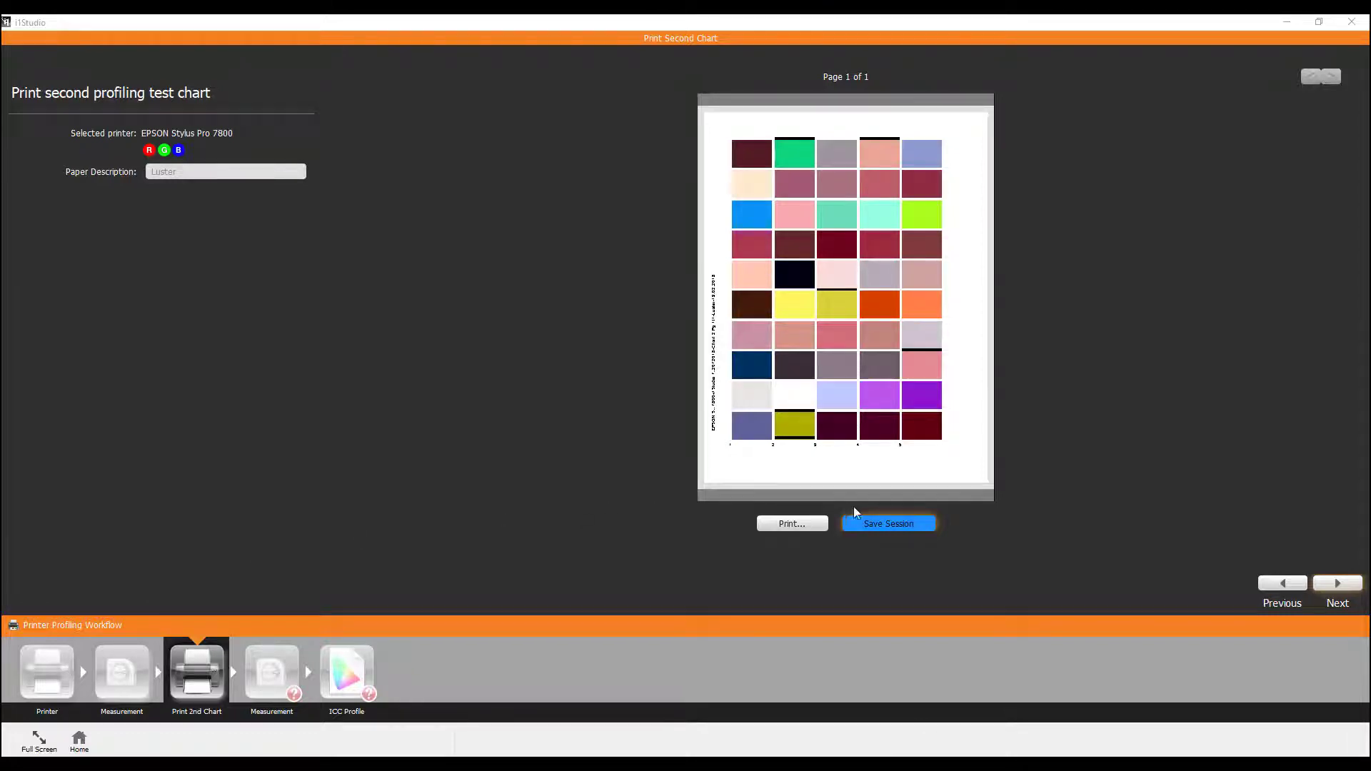
# - Save the session with the second test chart and acknowledge the confirmation
pyautogui.click(874, 524)
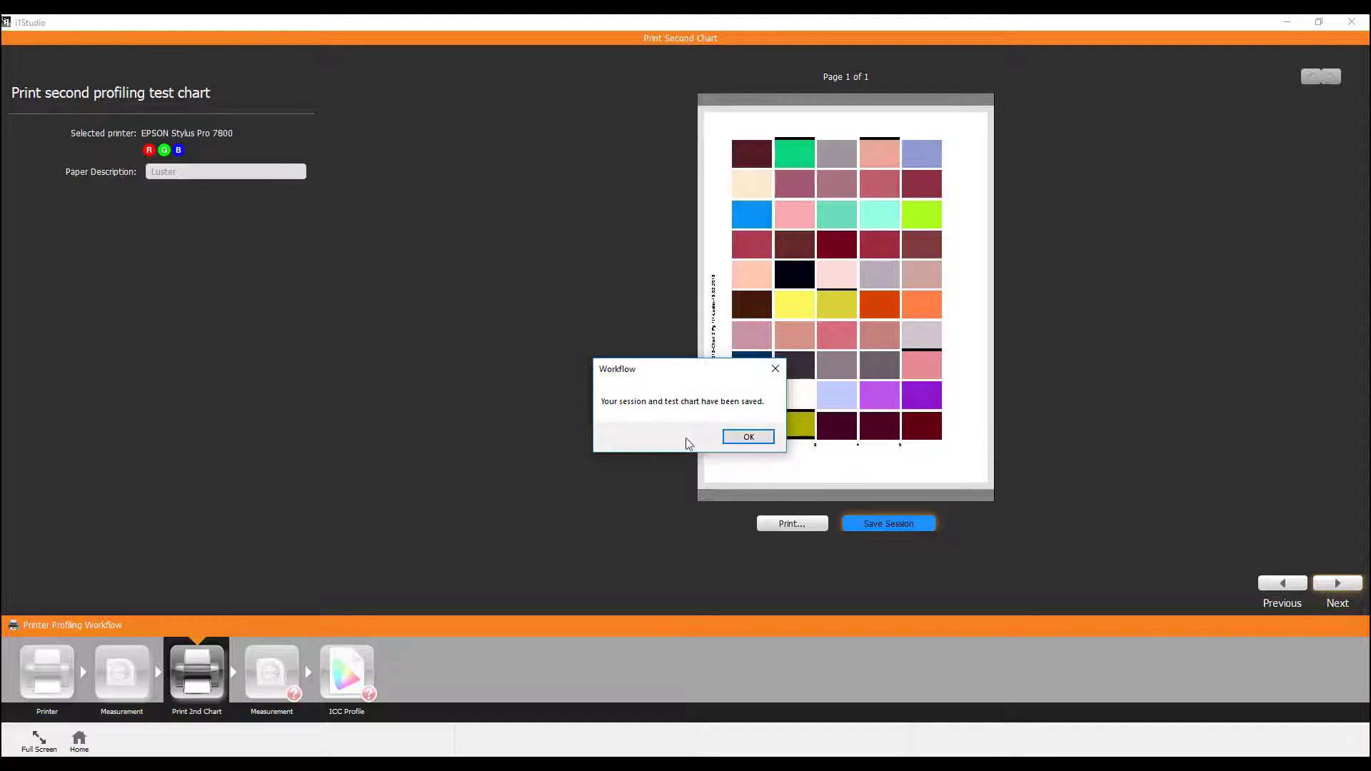
pyautogui.click(748, 437)
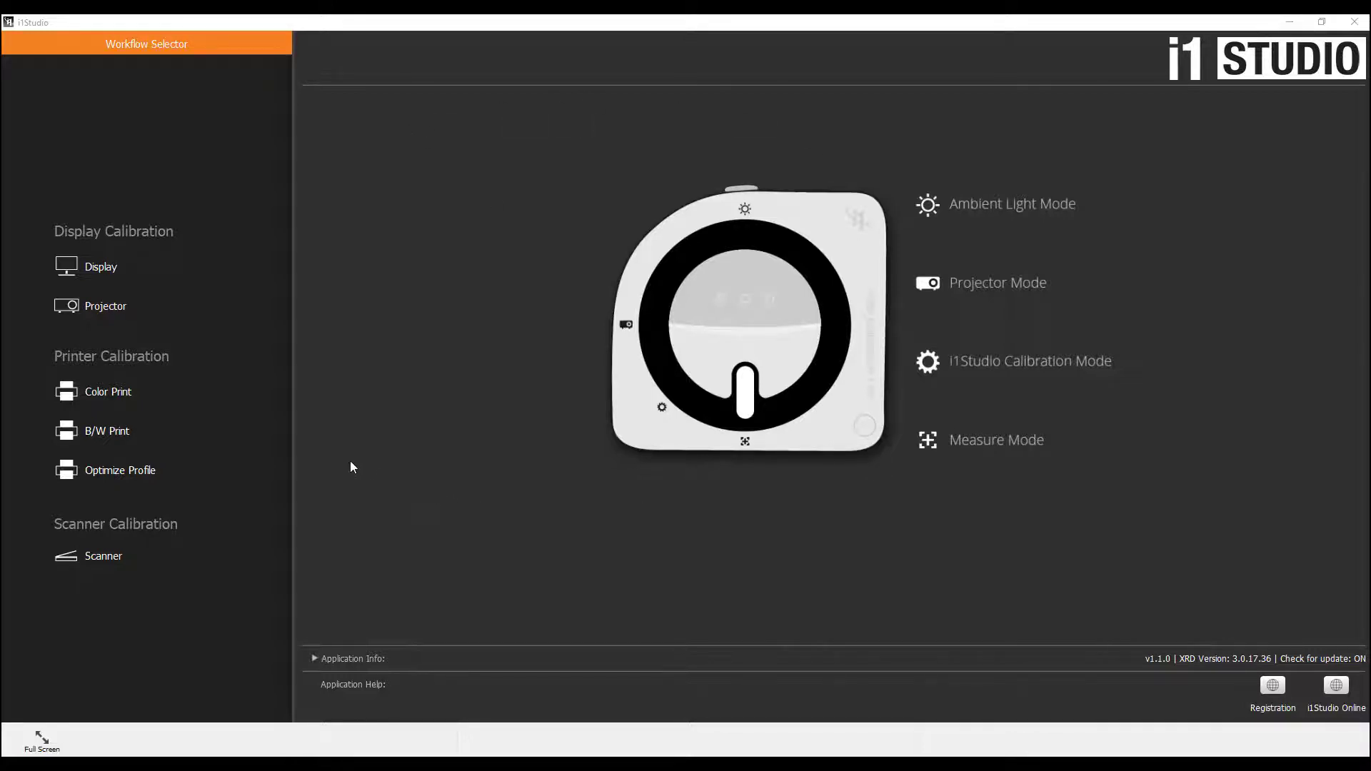
# - Reload the saved 'Epson7800 Luster 272018' session from the saved-sessions list
pyautogui.click(102, 393)
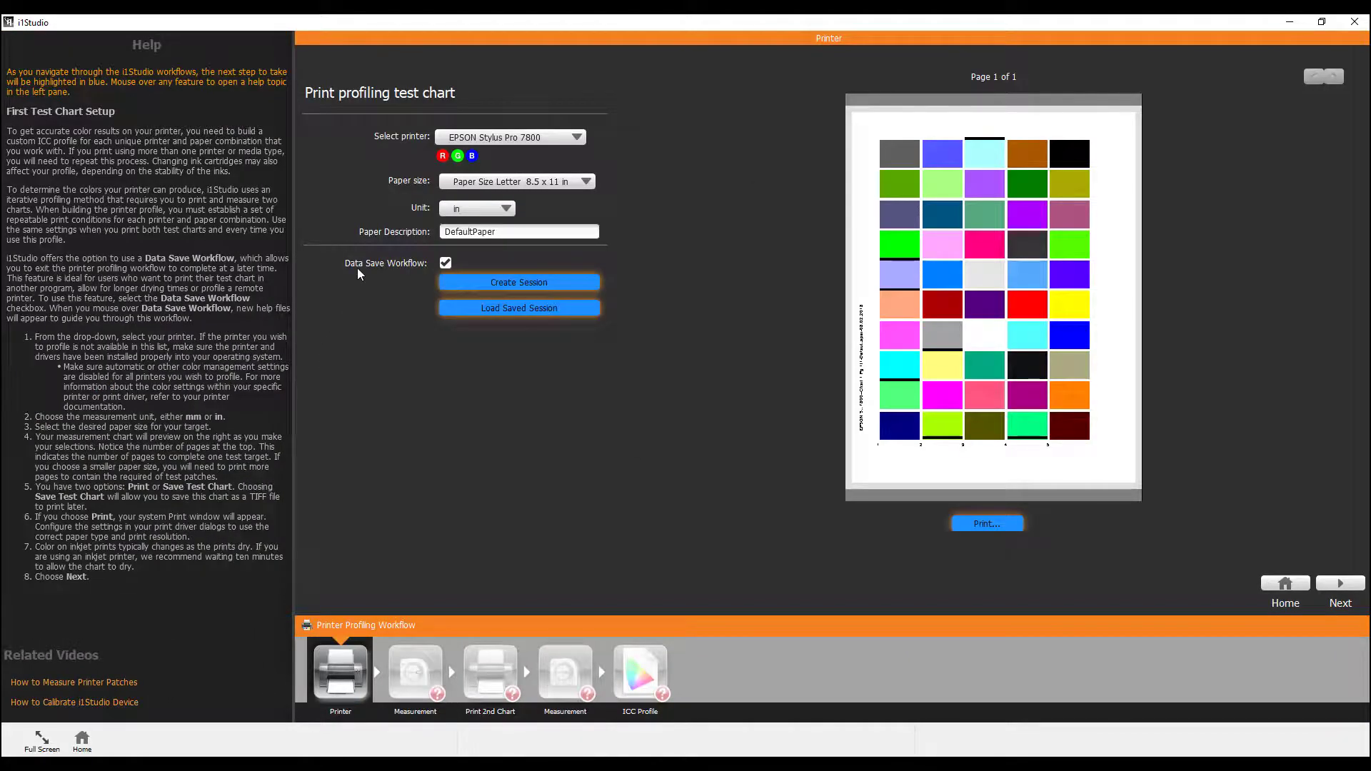
pyautogui.moveTo(386, 263)
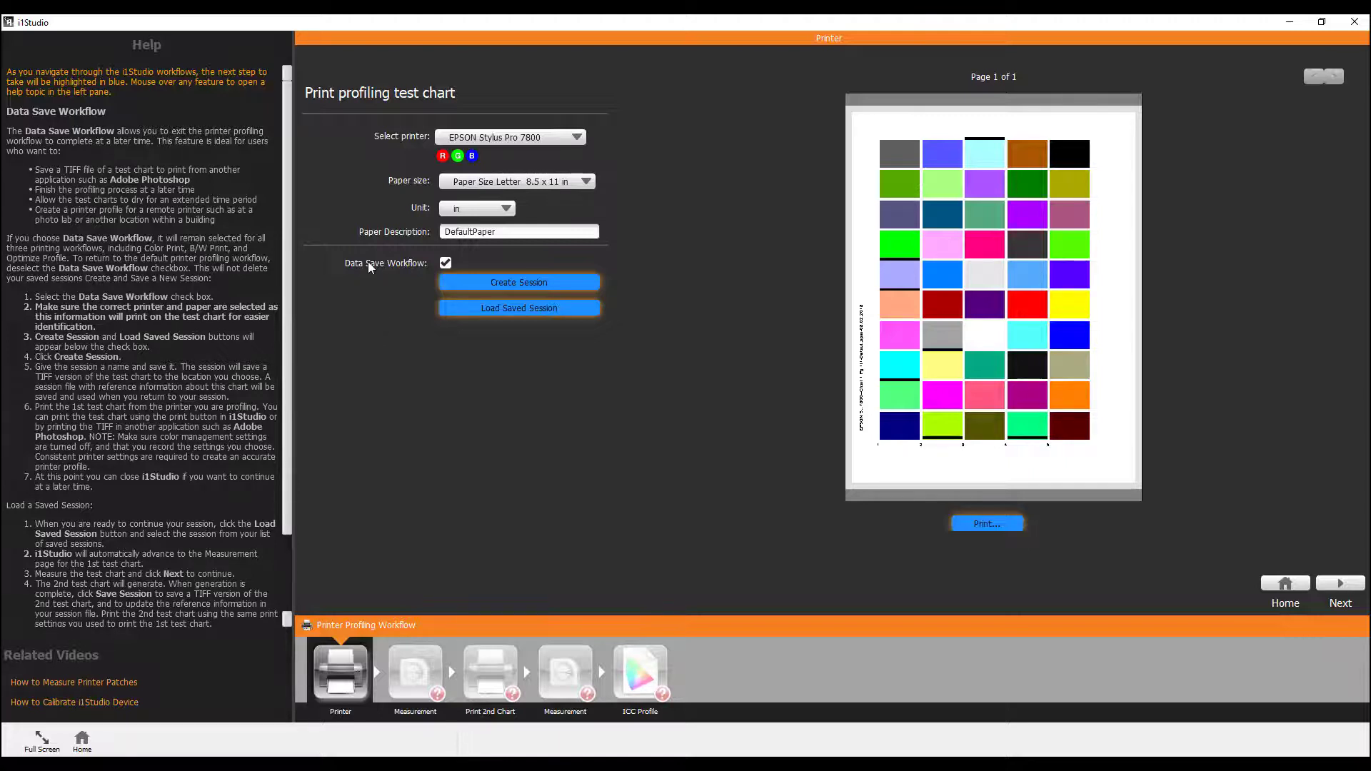
pyautogui.click(511, 313)
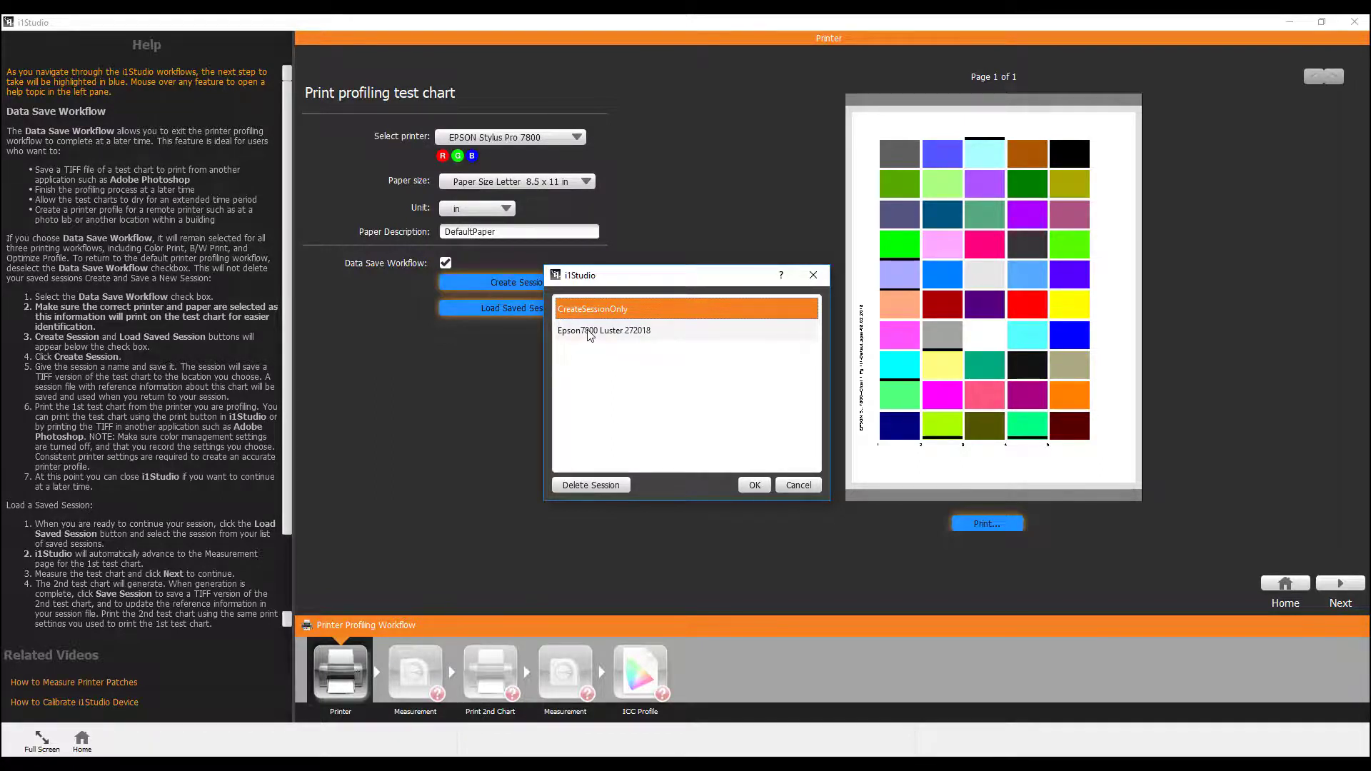
pyautogui.click(605, 332)
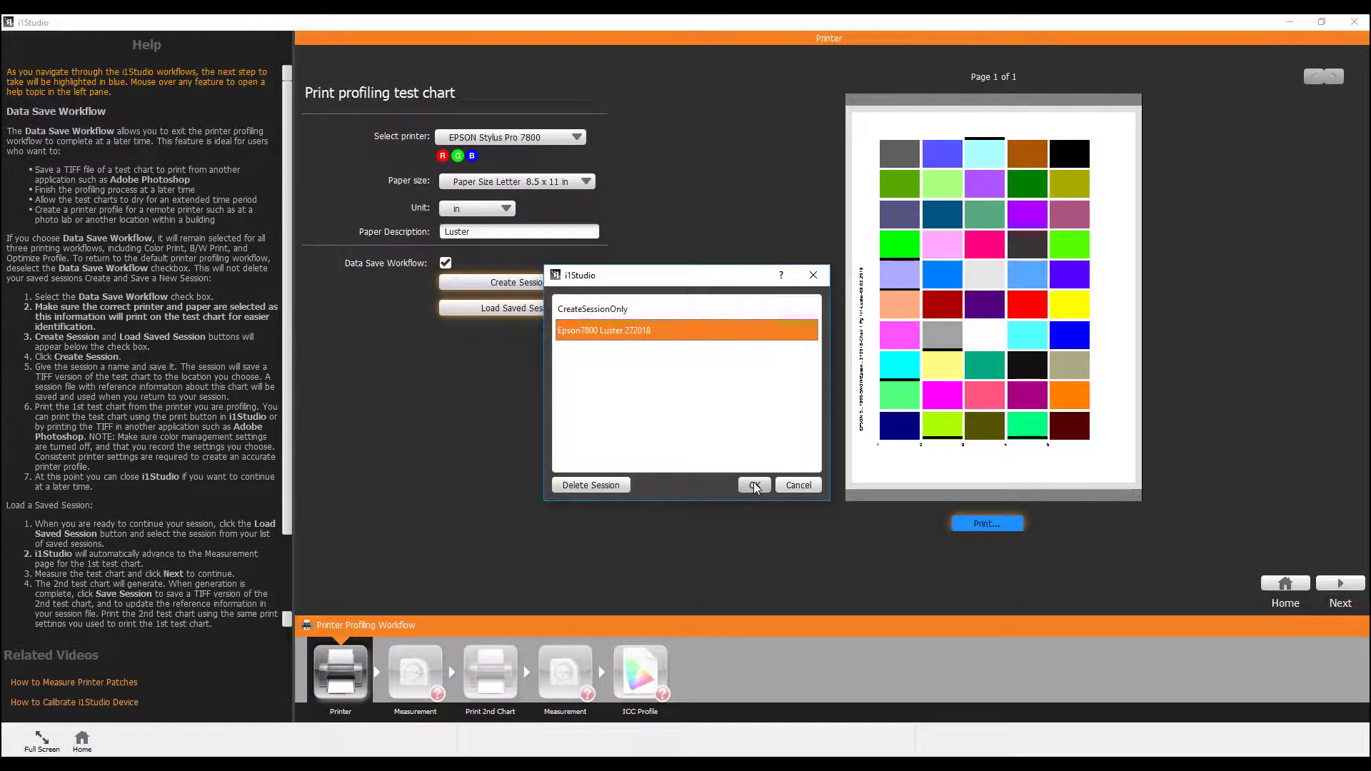
pyautogui.click(755, 486)
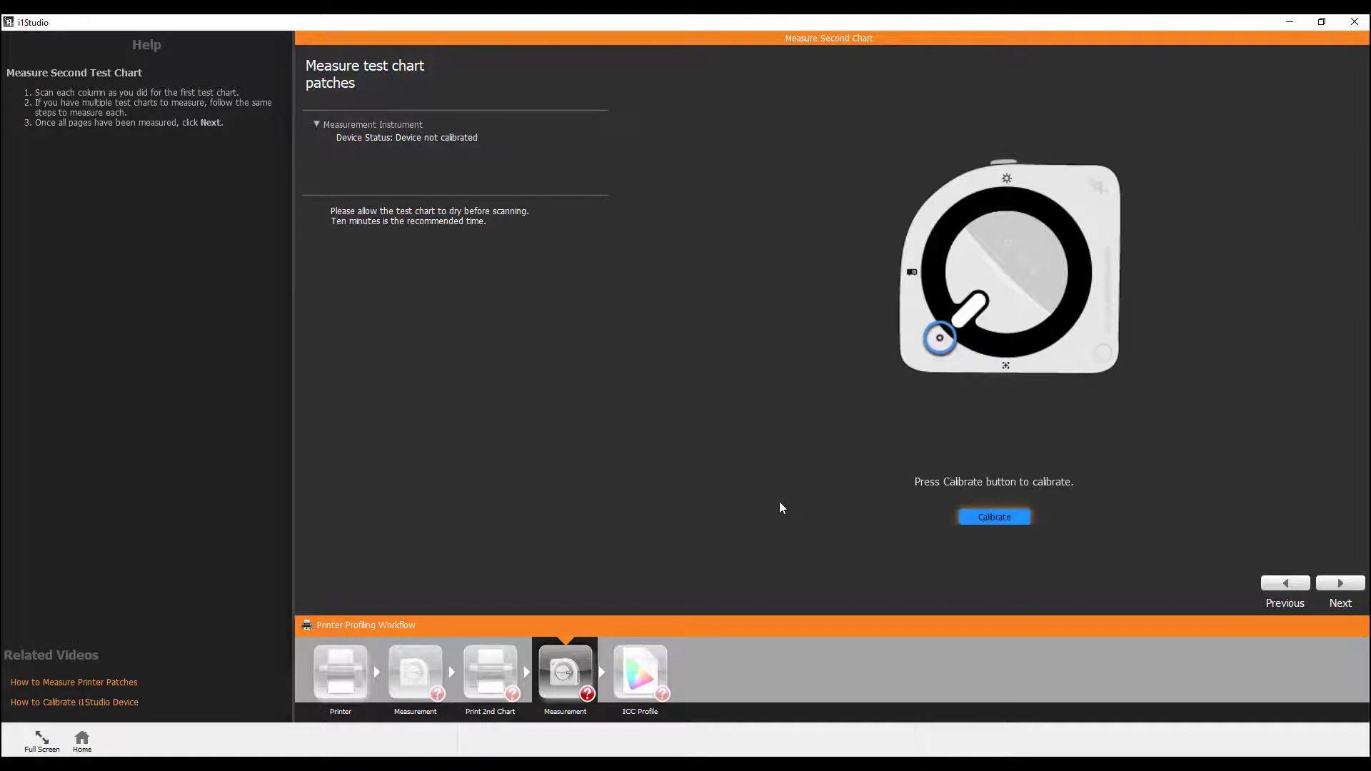
# - Calibrate the measuring instrument until i1Studio reports Device Ready
pyautogui.press('Return')
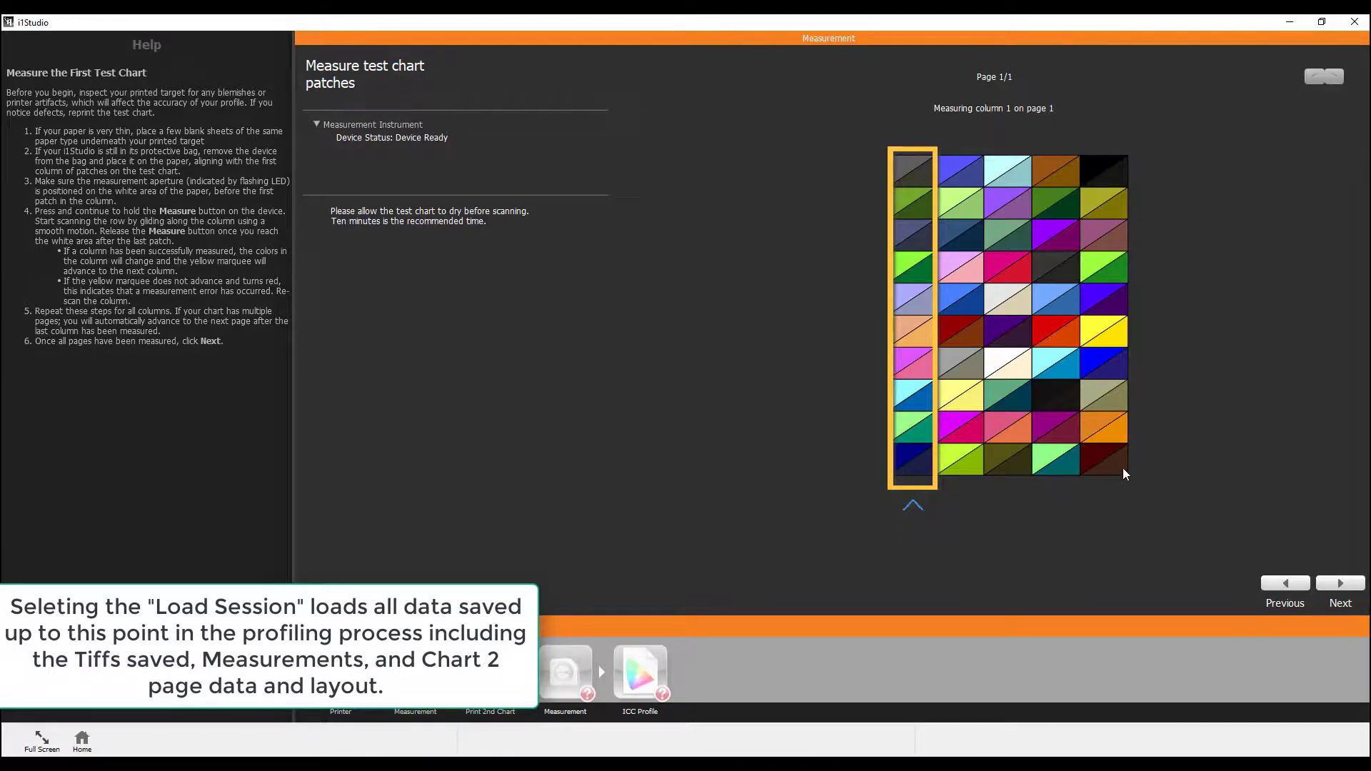
pyautogui.click(1341, 584)
pyautogui.click(1341, 584)
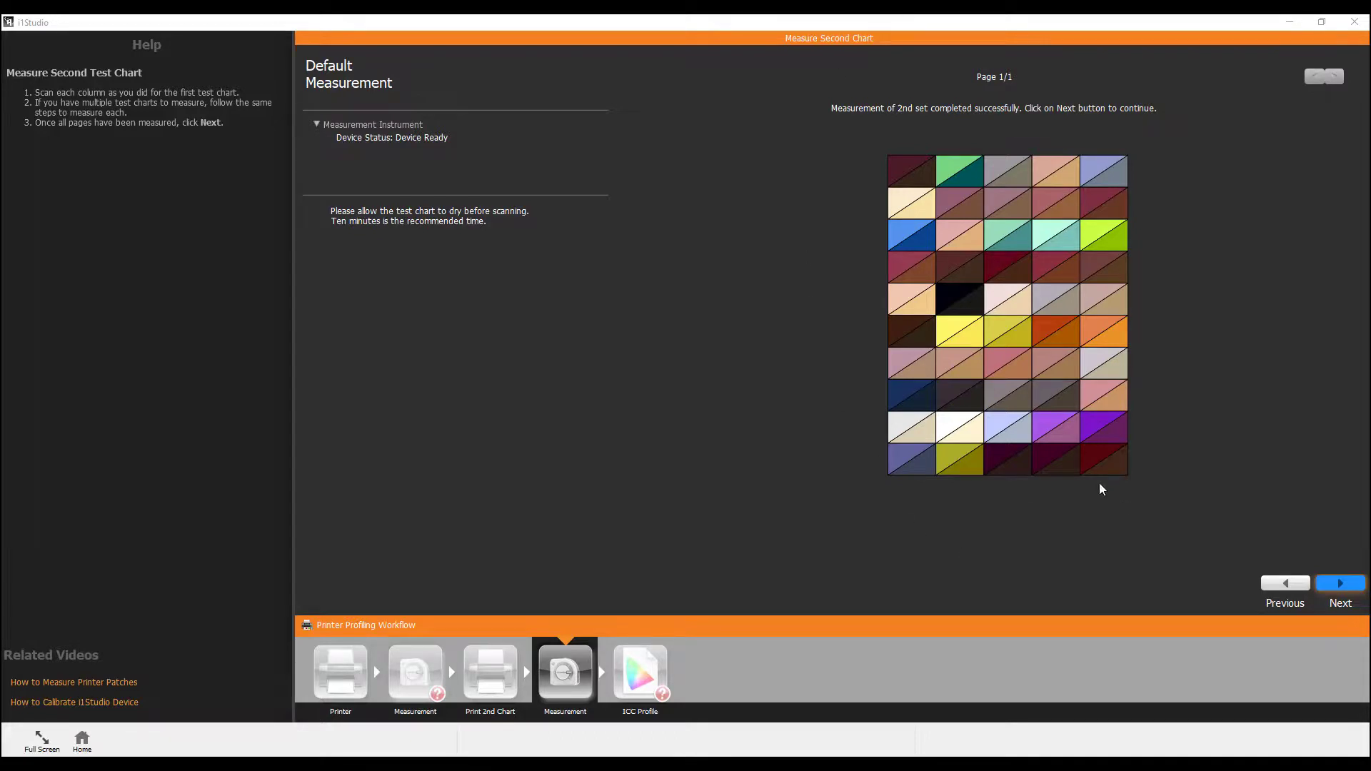
# - Review the default file name EPSON Stylus Pro 7800_Luster_20180208_1257.icm, leaving it unchanged
pyautogui.click(1338, 587)
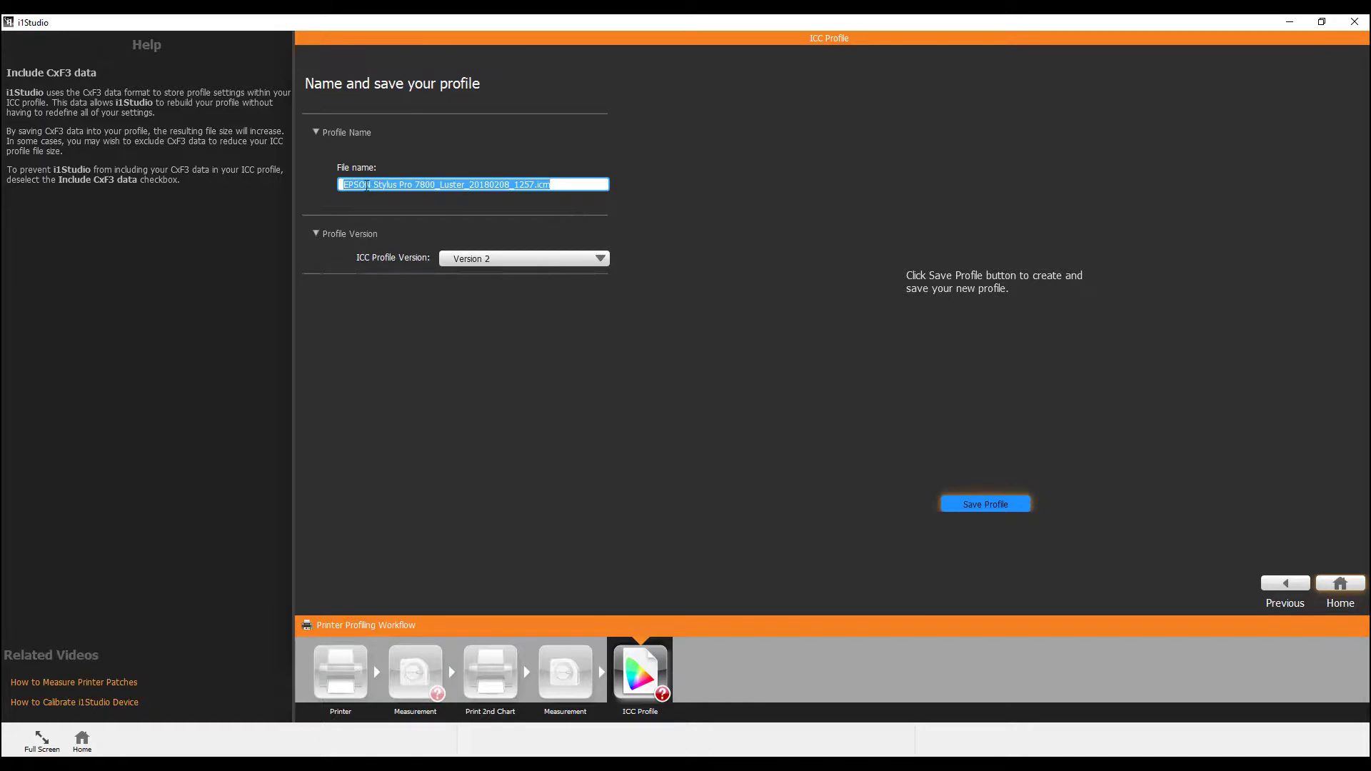
pyautogui.click(343, 184)
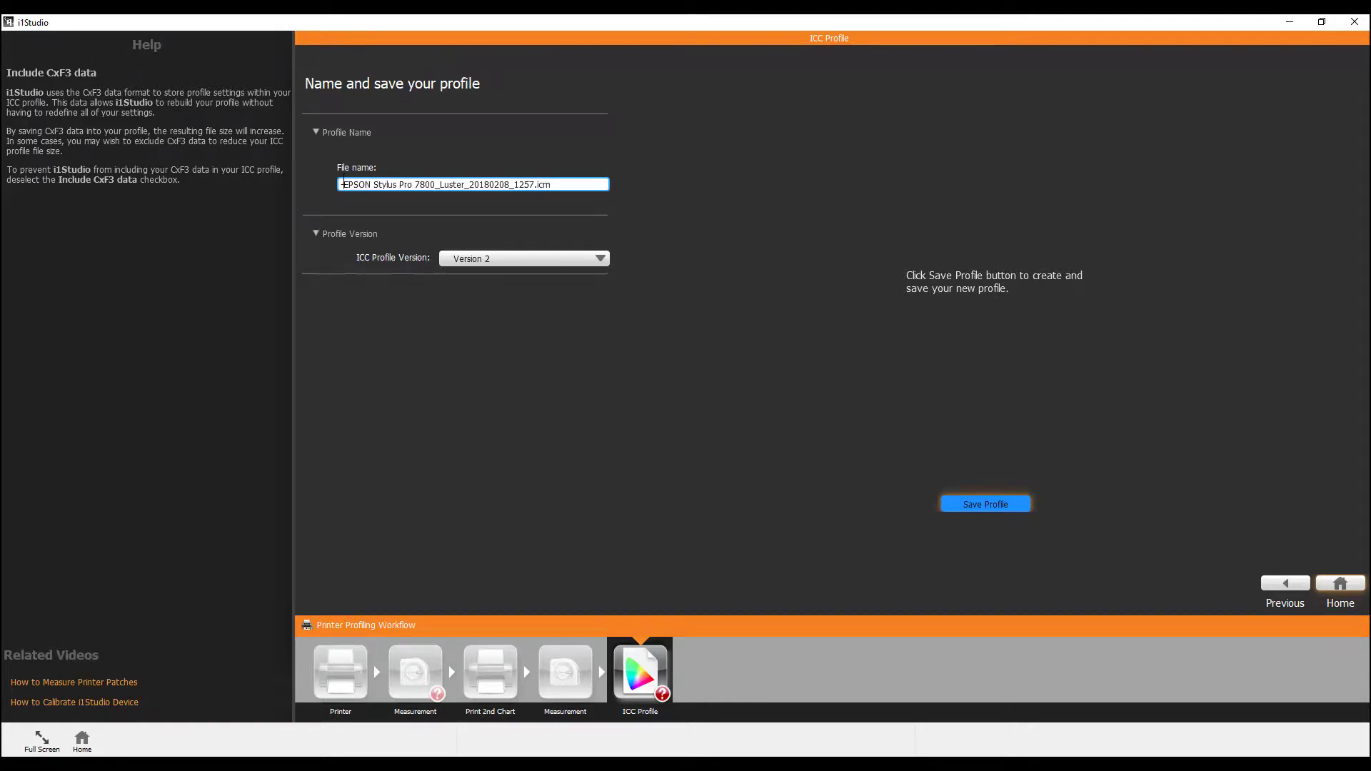
pyautogui.moveTo(342, 184); pyautogui.dragTo(465, 185)
pyautogui.click(466, 185)
pyautogui.moveTo(469, 185); pyautogui.dragTo(536, 184)
pyautogui.click(536, 184)
pyautogui.click(556, 187)
pyautogui.hotkey('shift', 'Left')
pyautogui.hotkey('shift', 'Left')
pyautogui.hotkey('shift', 'Left')
pyautogui.click(559, 185)
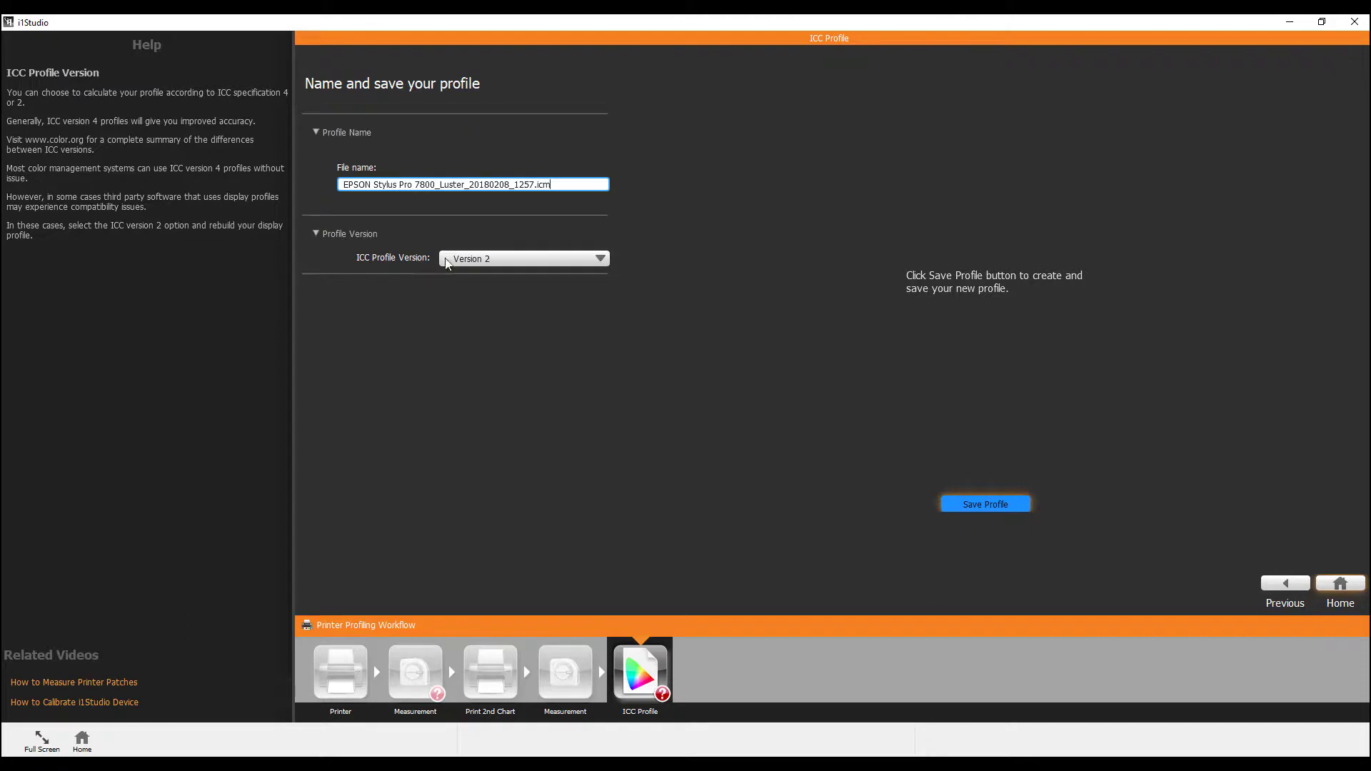
# - Keep the ICC Profile Version set to Version 2
pyautogui.click(481, 262)
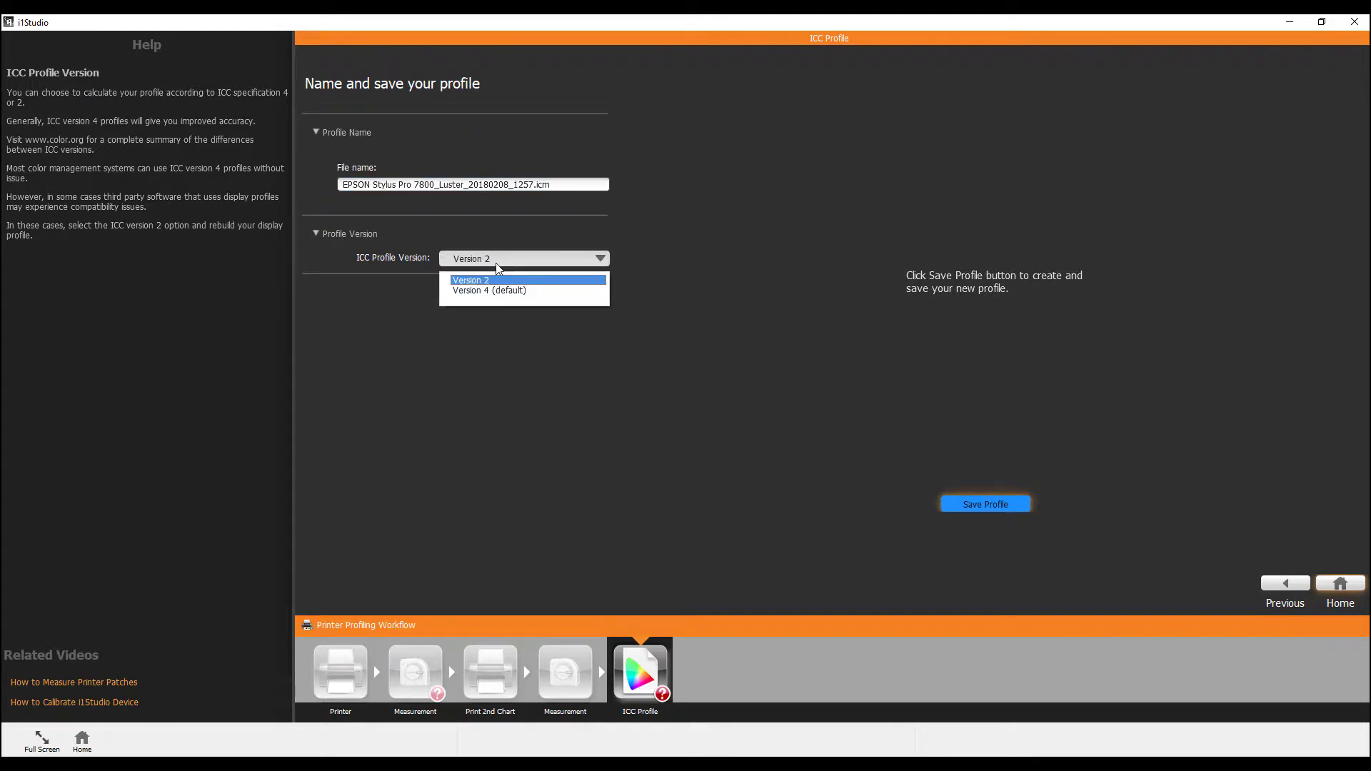
pyautogui.click(455, 281)
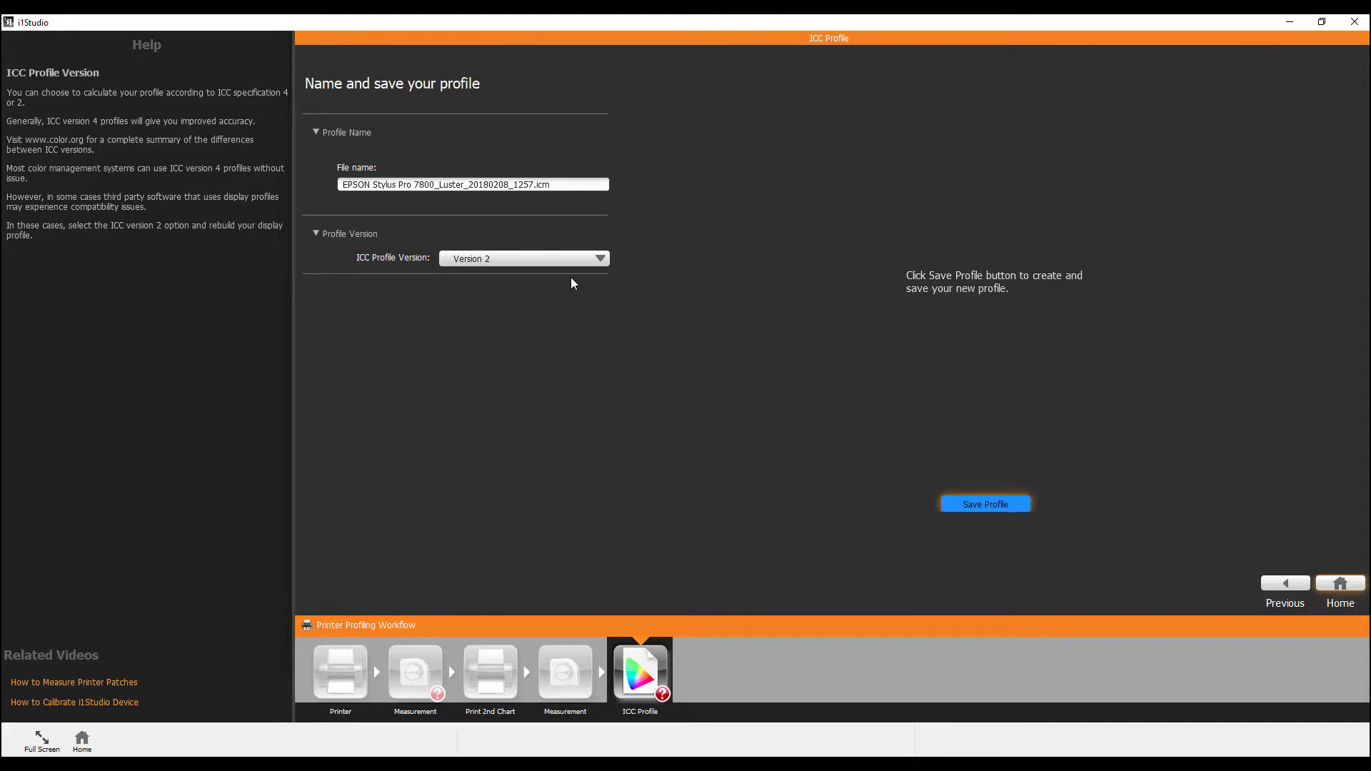
# - Save the Version 2 profile and acknowledge the Profile Created confirmation
pyautogui.click(981, 505)
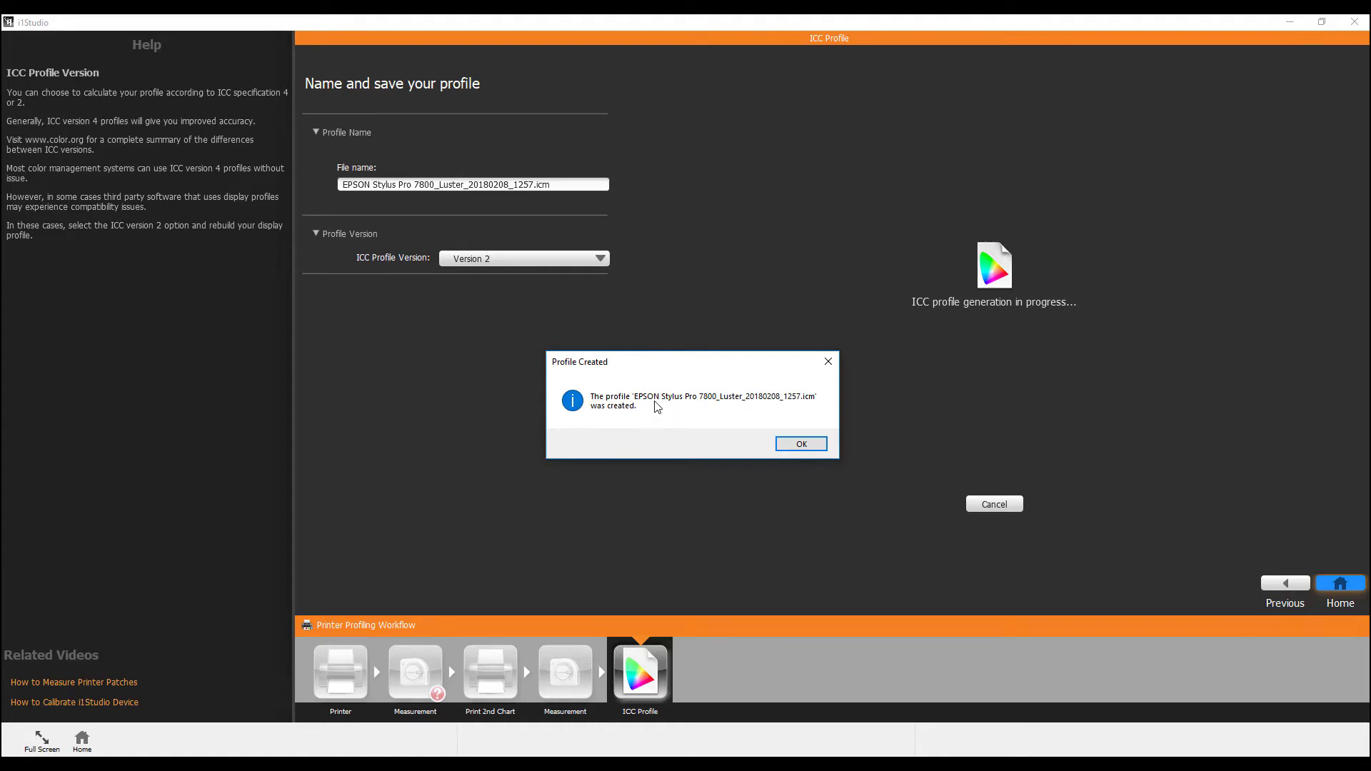
pyautogui.click(802, 447)
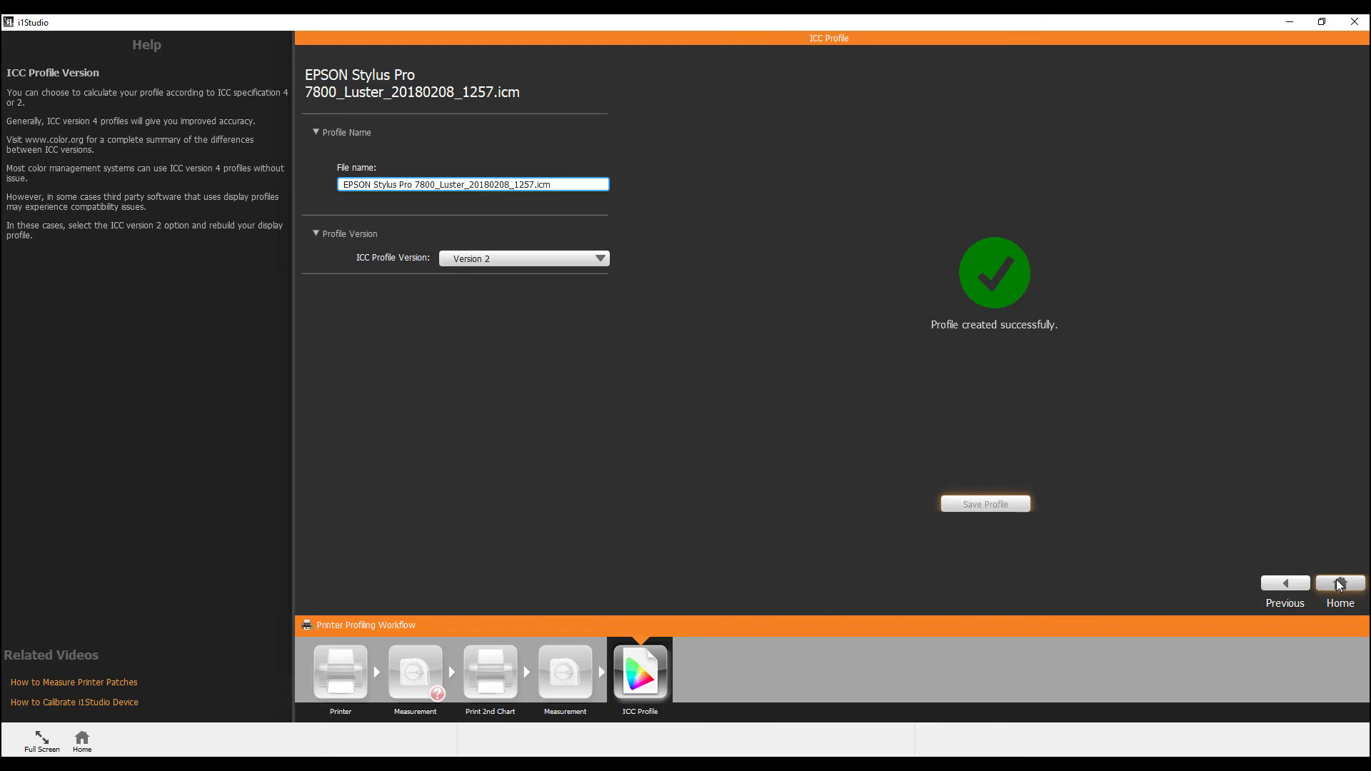
# - Return to the i1Studio Workflow Selector home screen via the Home button
pyautogui.click(1339, 585)
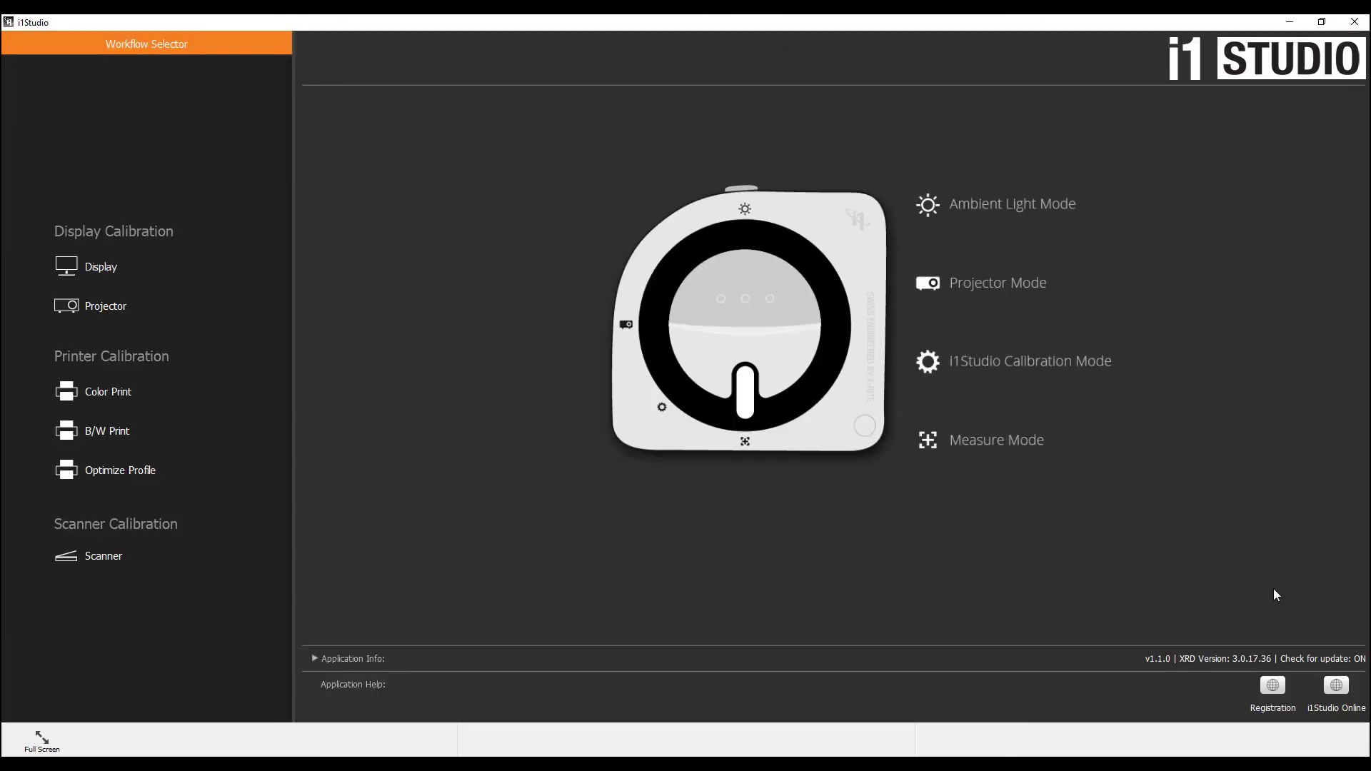